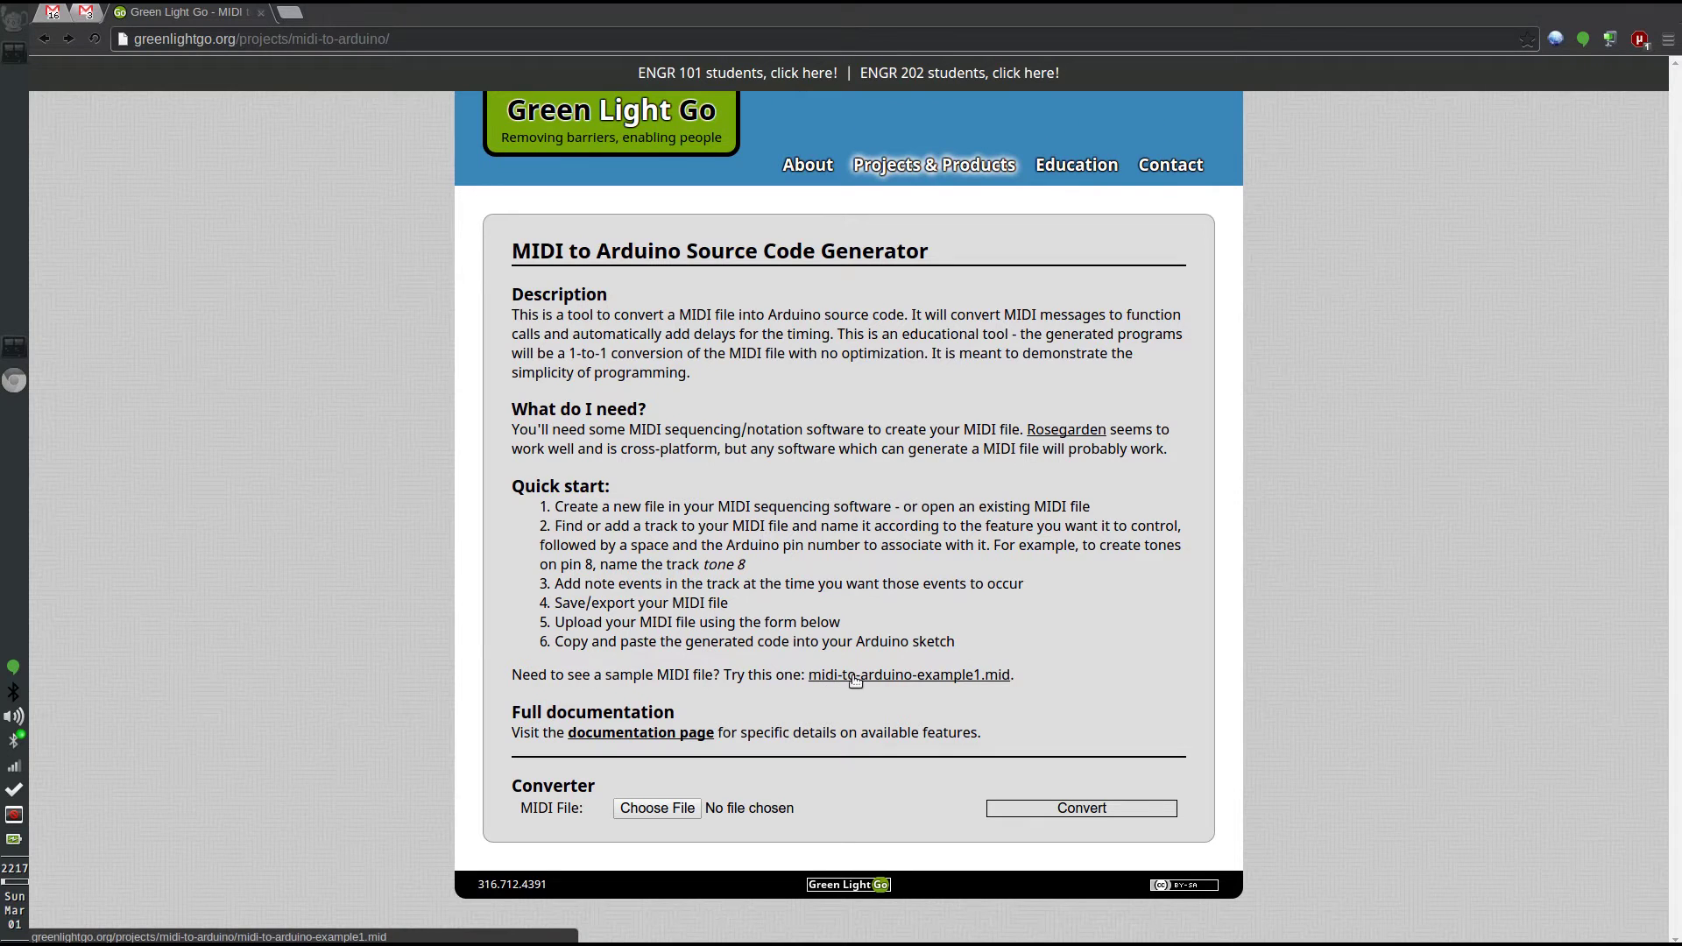
Step: Download midi-to-arduino-example1.mid to tmp and open it in Rosegarden
{"action": "left_click", "coordinate": [1005, 684]}
{"action": "left_click", "coordinate": [1153, 707]}
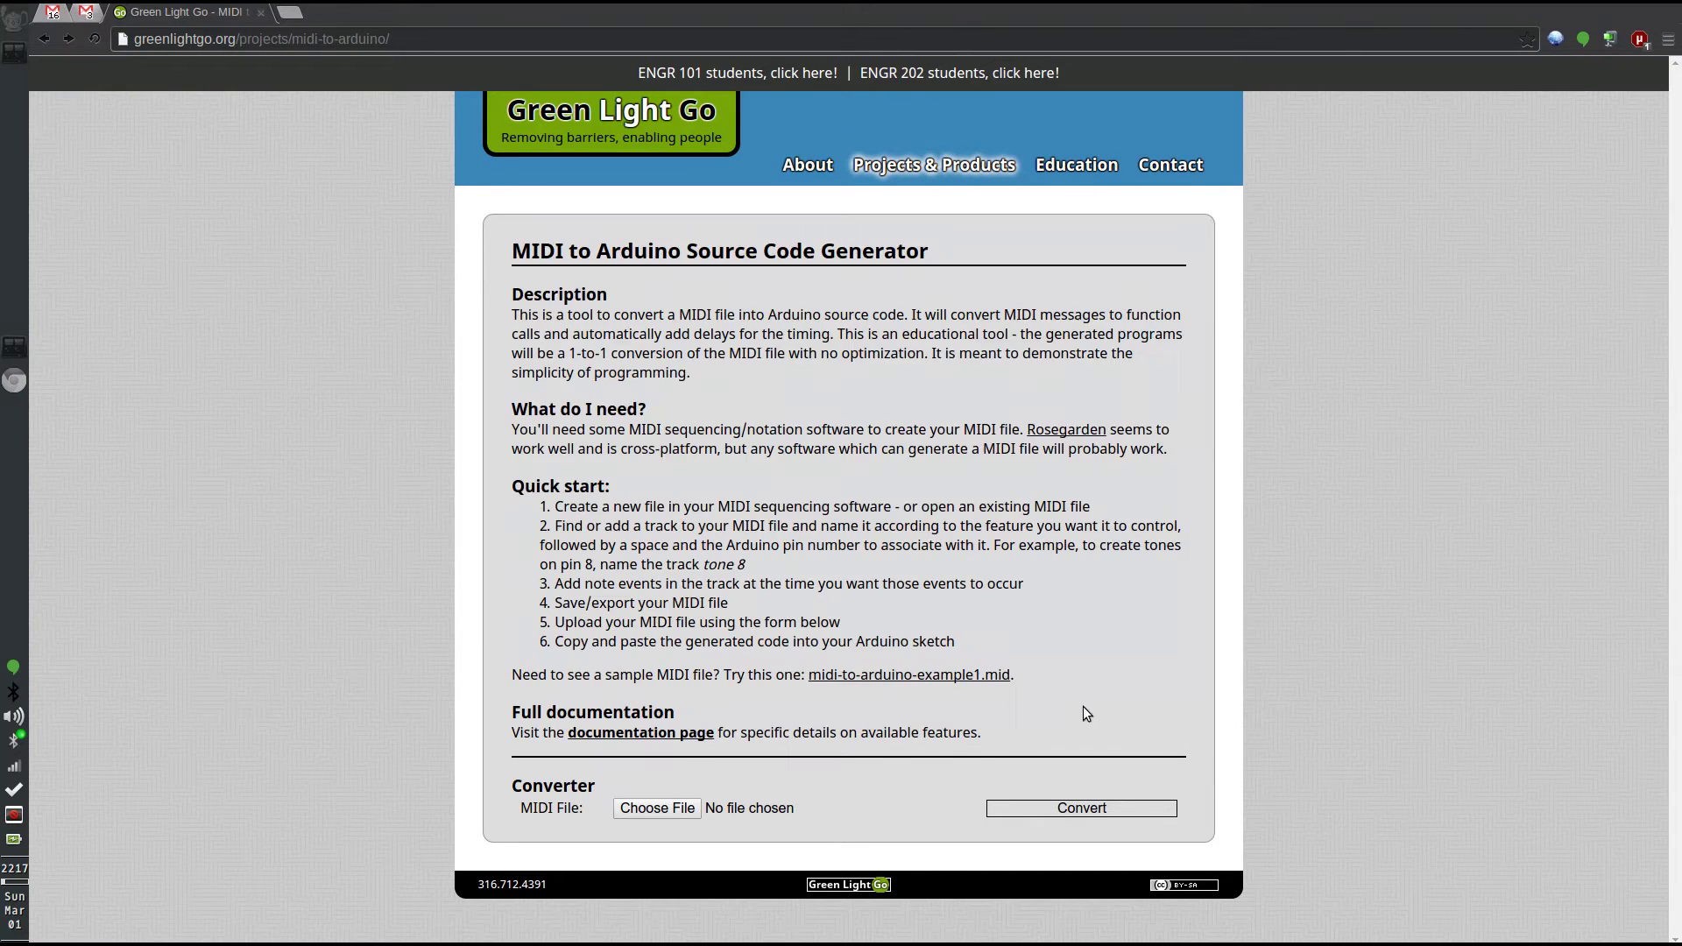
{"action": "left_click", "coordinate": [160, 927]}
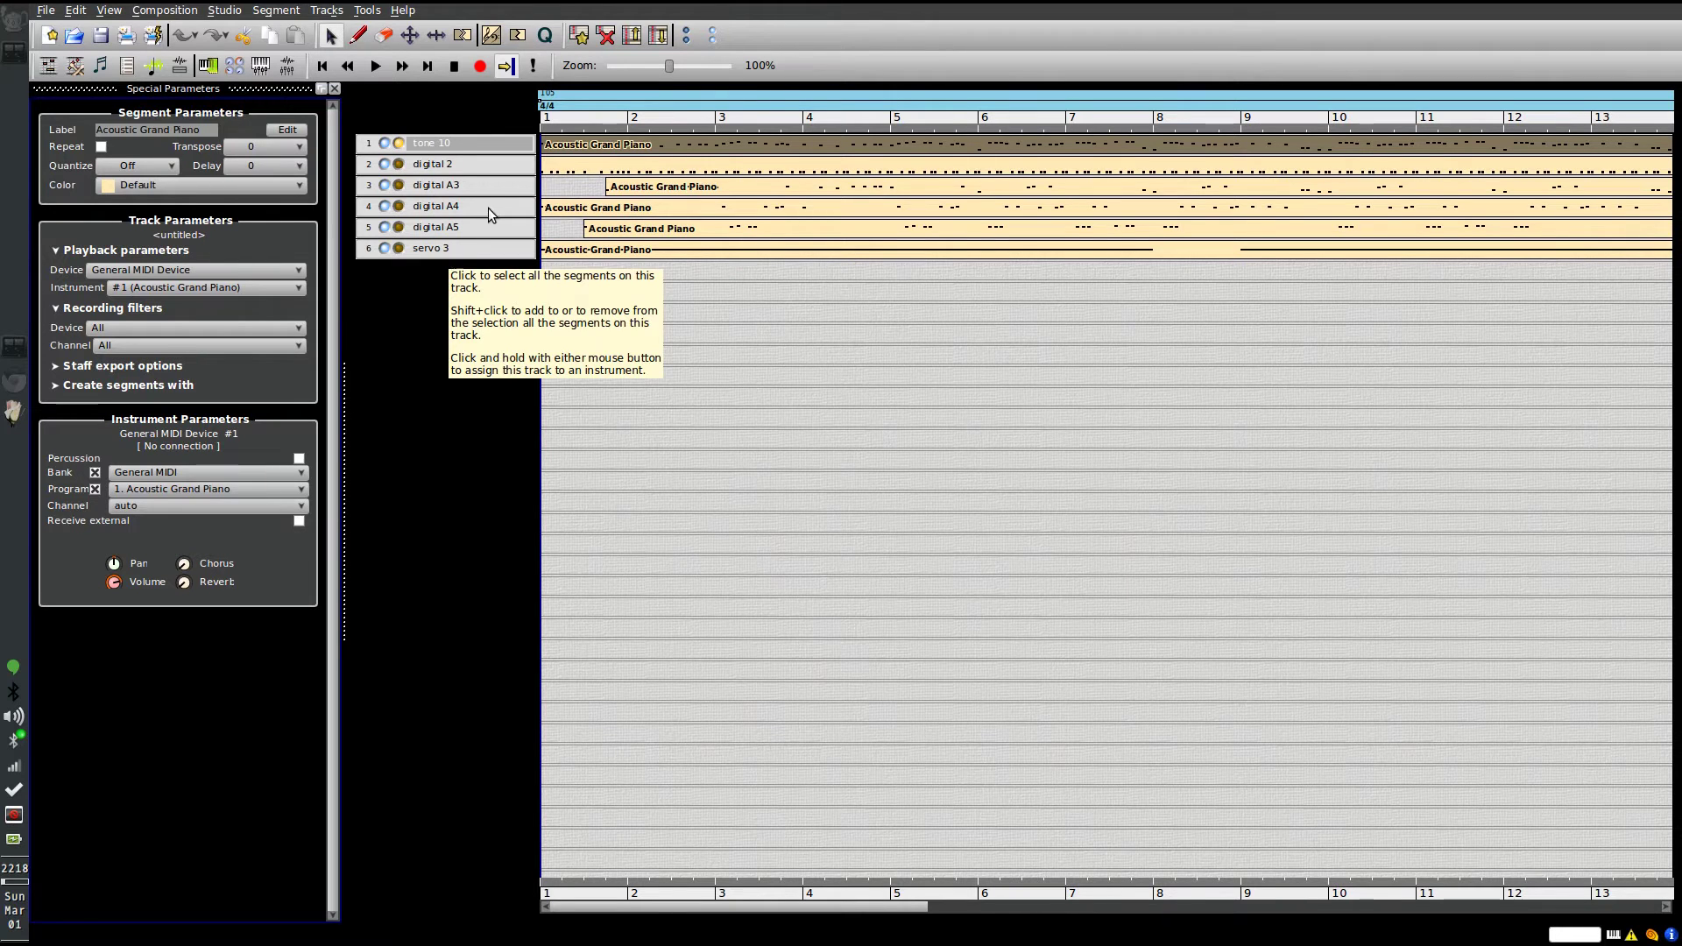
{"action": "right_click", "coordinate": [579, 151]}
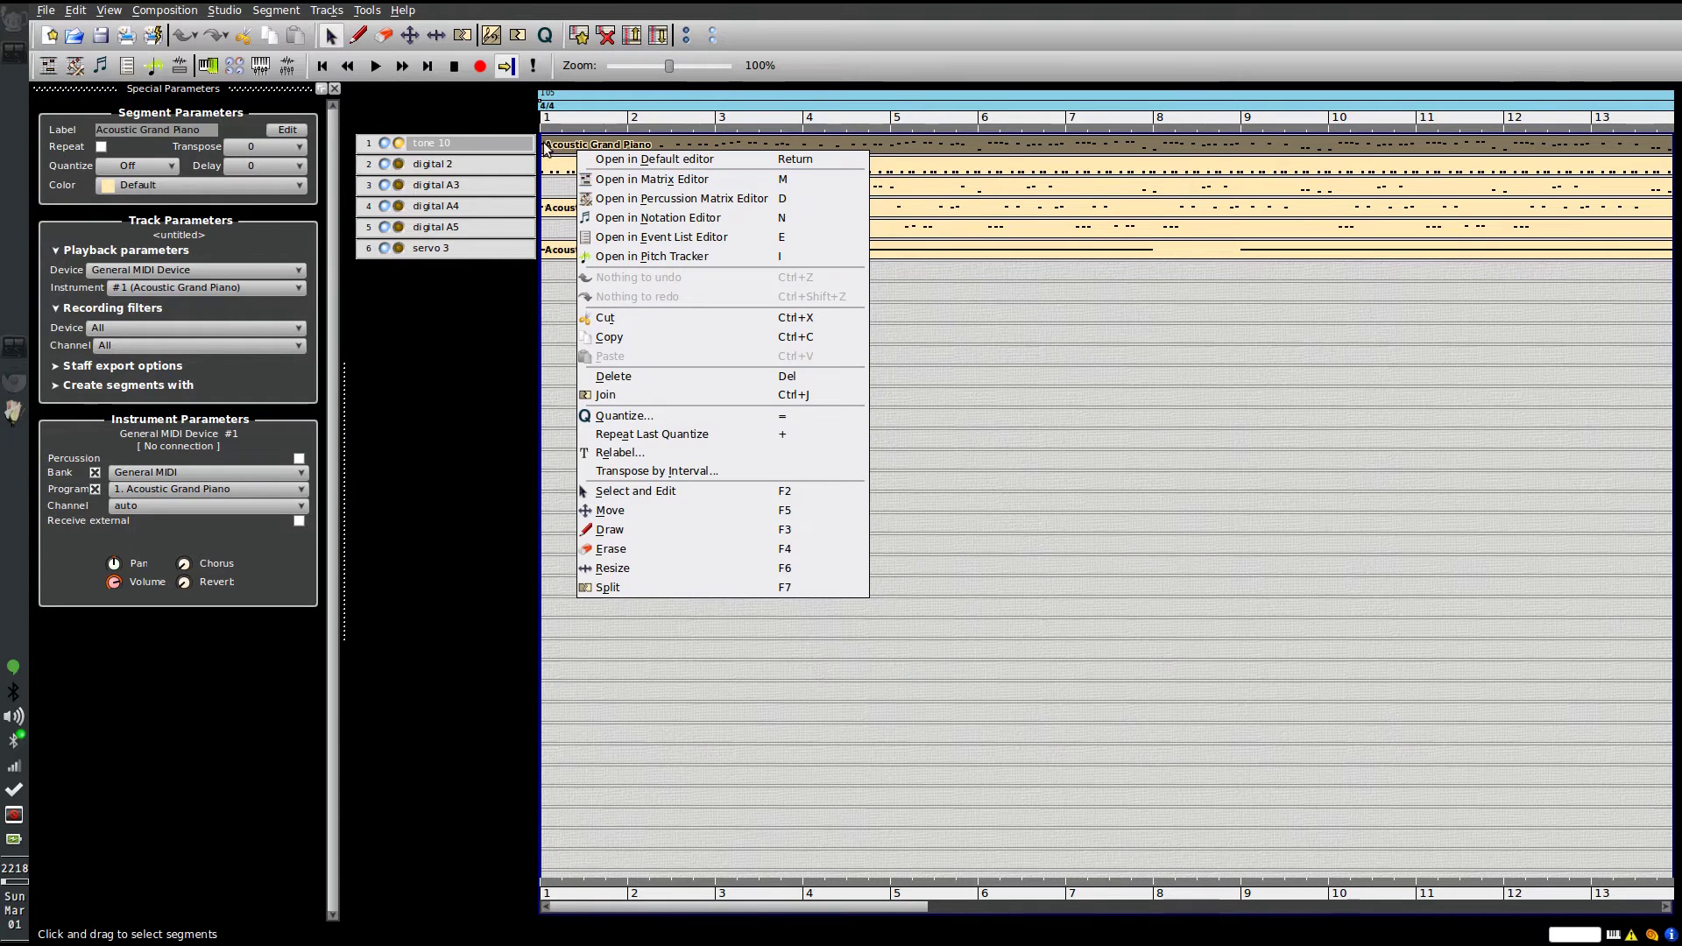
{"action": "left_click", "coordinate": [593, 149]}
{"action": "double_click", "coordinate": [593, 149]}
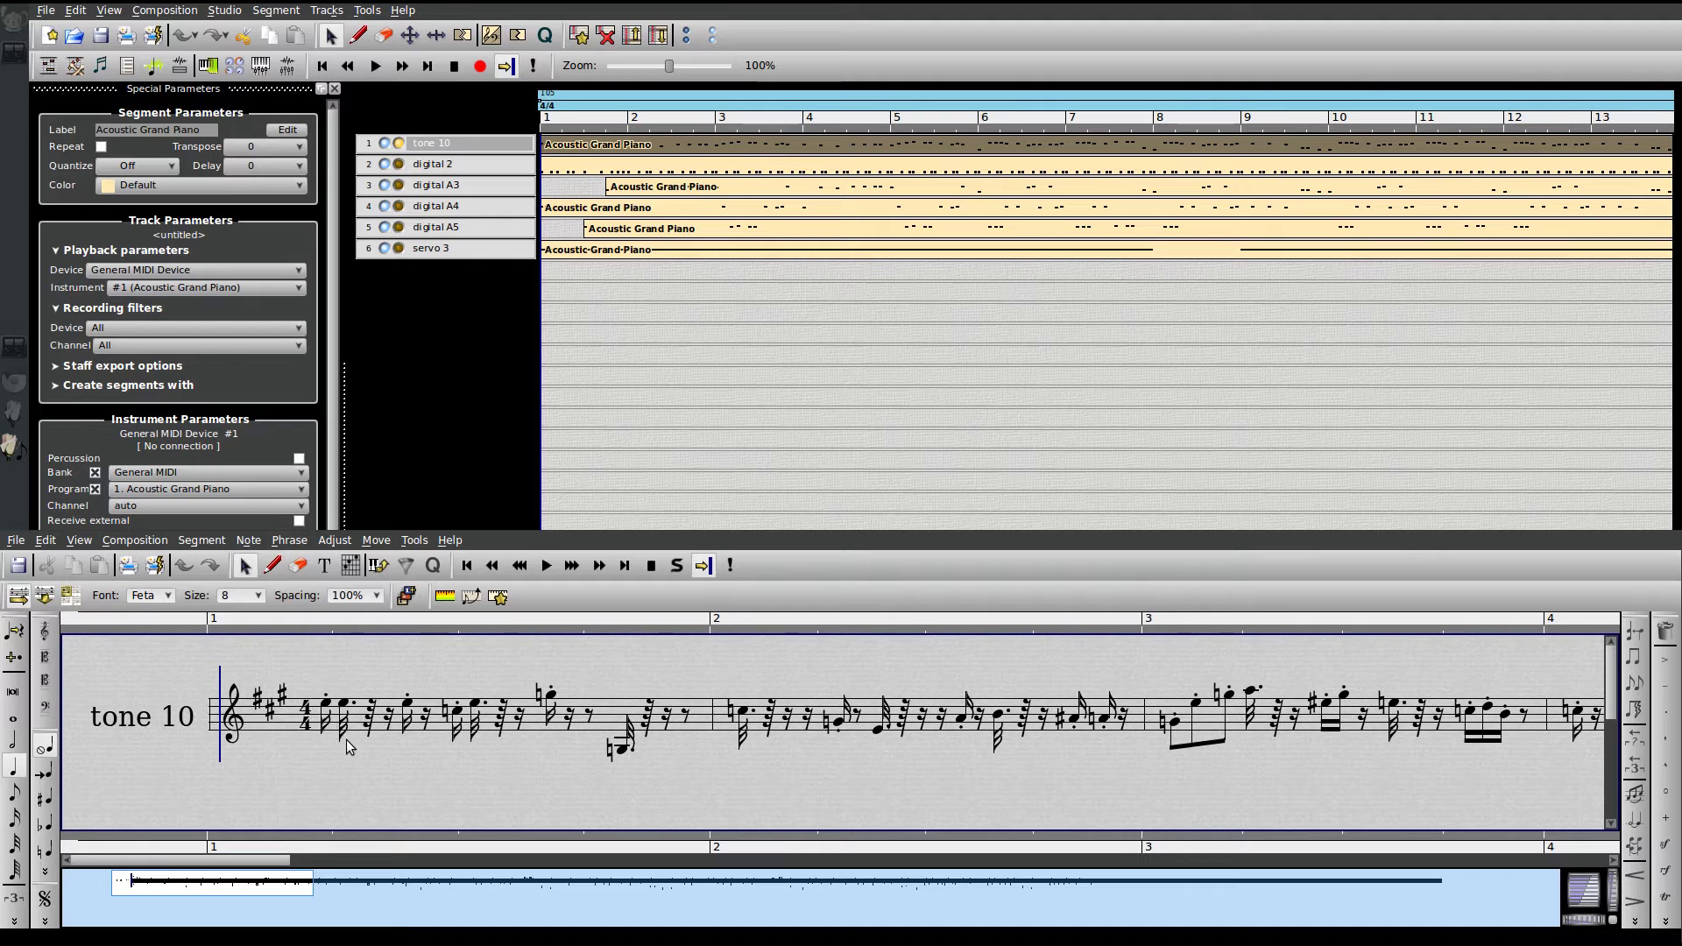
{"action": "key", "text": "ctrl+w"}
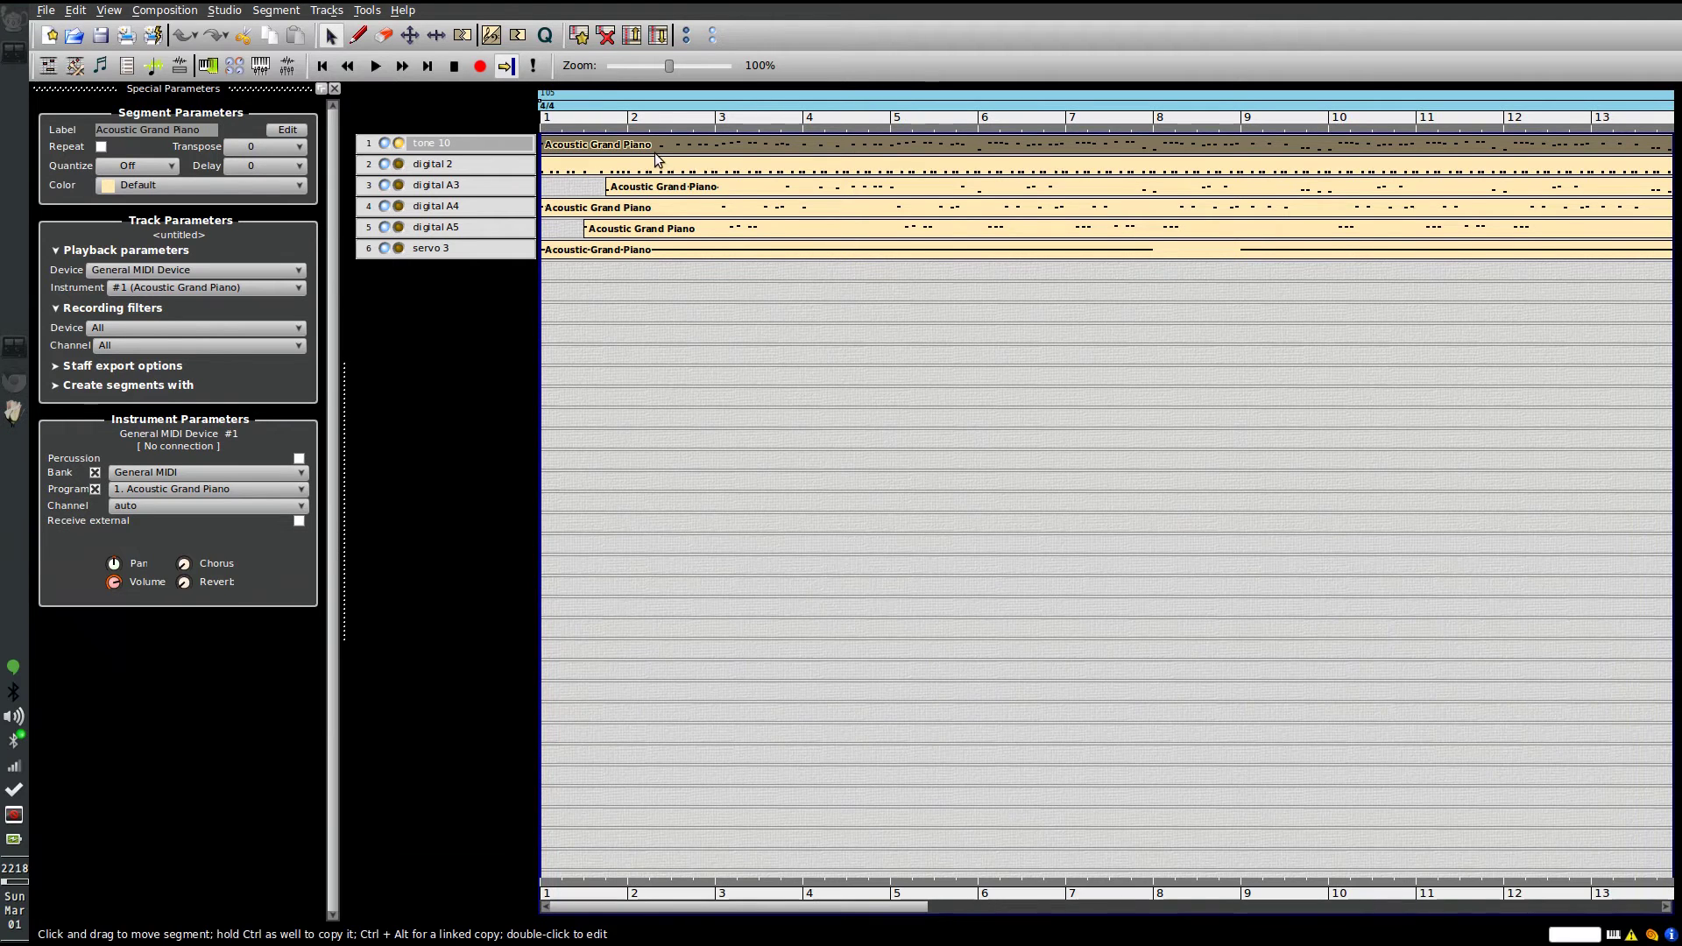
Step: Play the tone 10 segment partway in the Matrix Editor, stopping before bar 3, then close the editor
{"action": "right_click", "coordinate": [655, 154]}
{"action": "left_click", "coordinate": [680, 182]}
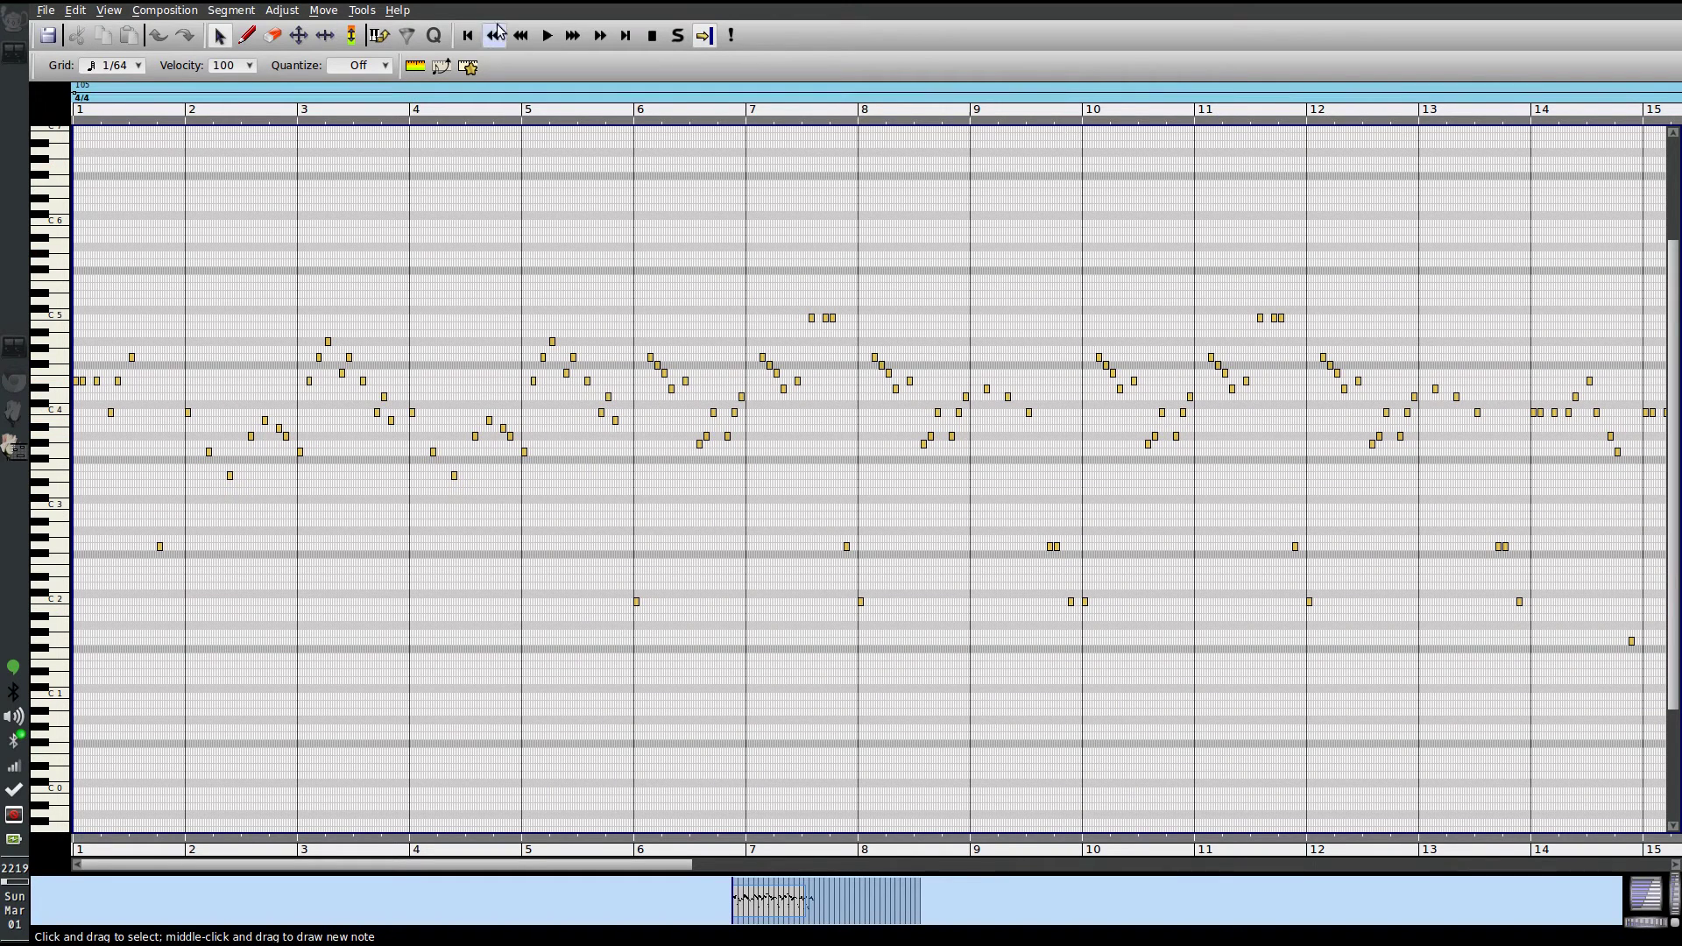
{"action": "left_click", "coordinate": [550, 46]}
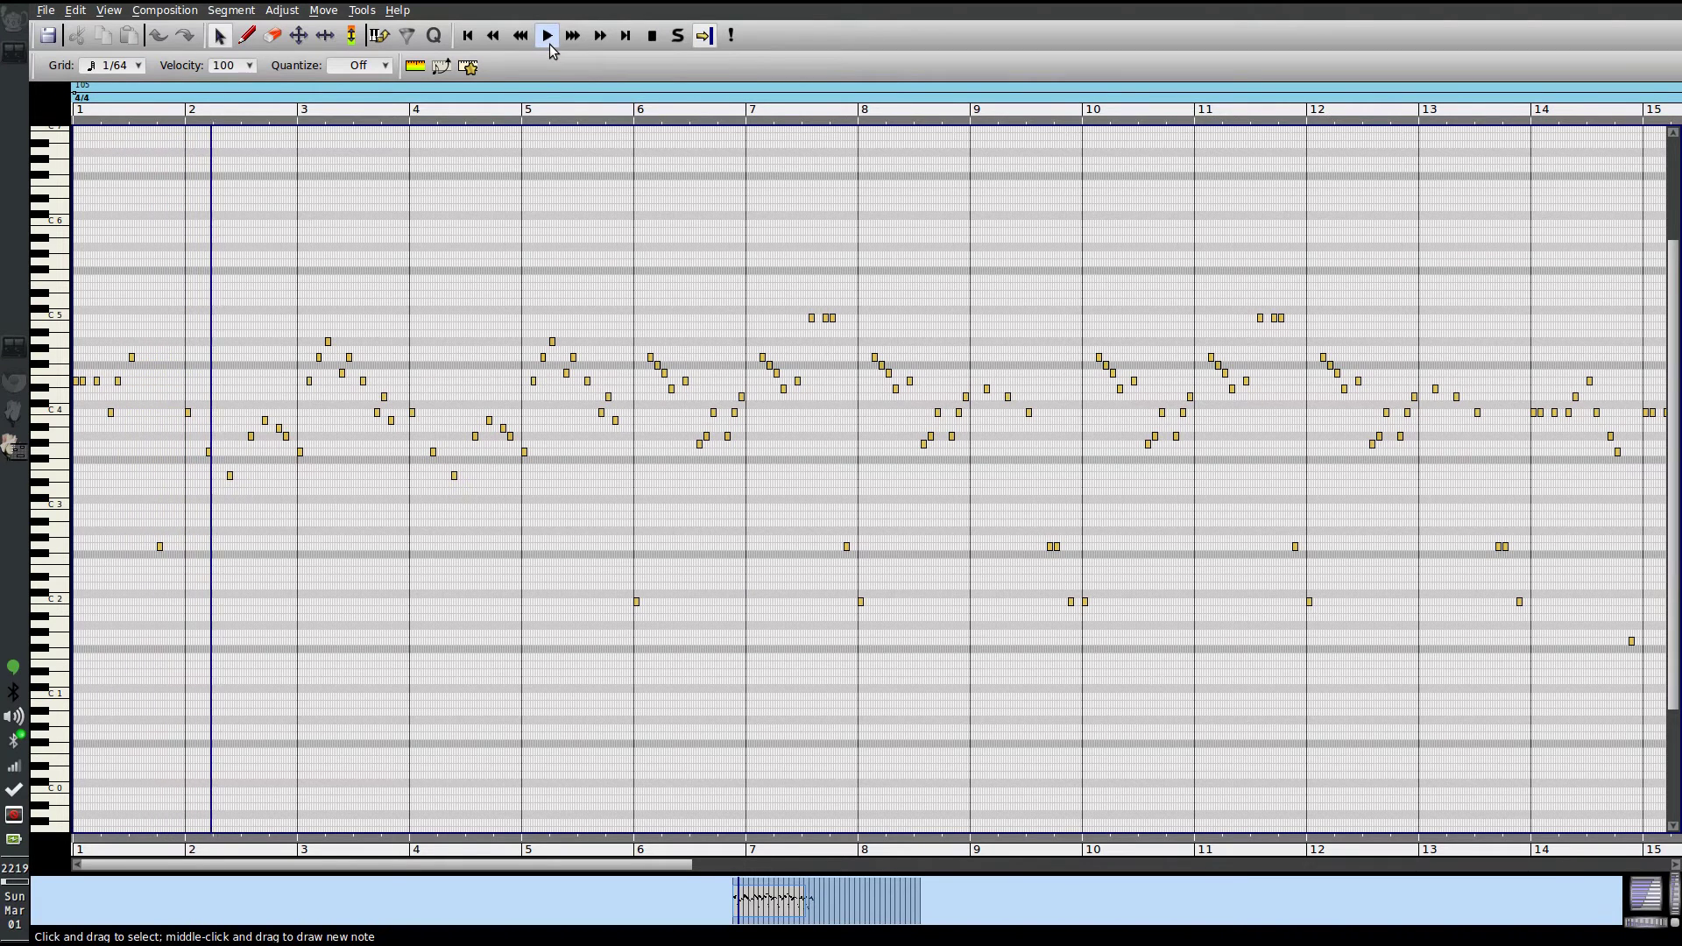
{"action": "left_click", "coordinate": [652, 36]}
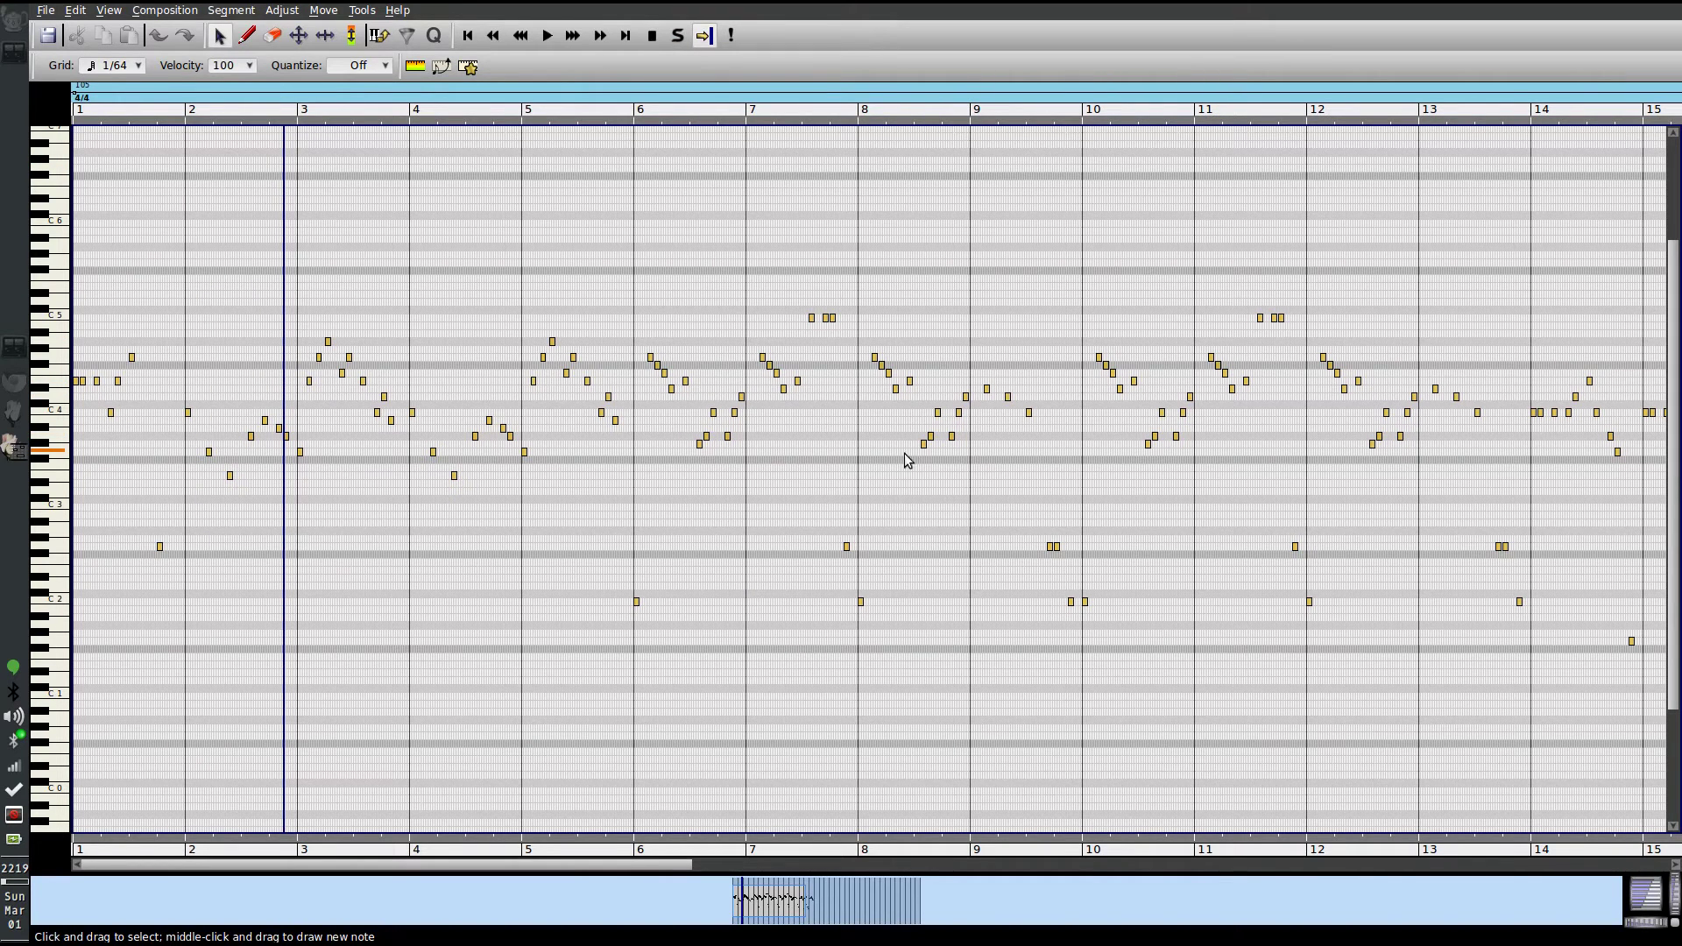
{"action": "key", "text": "alt+space"}
{"action": "key", "text": "Up"}
{"action": "key", "text": "Return"}
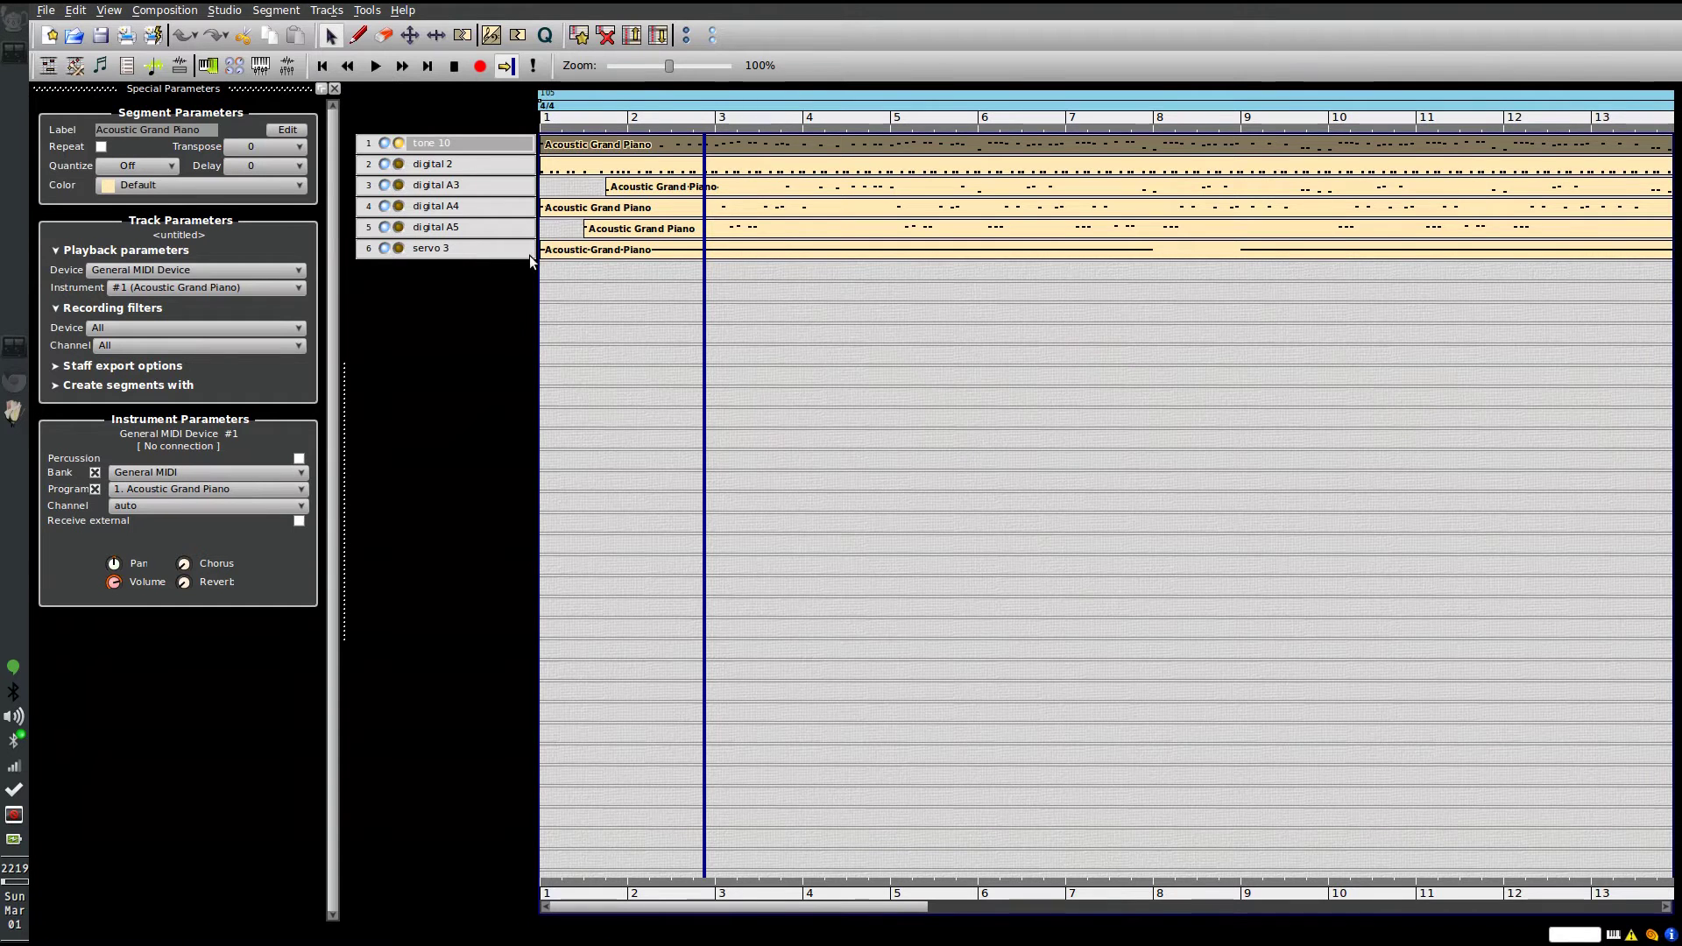
{"action": "right_click", "coordinate": [617, 252]}
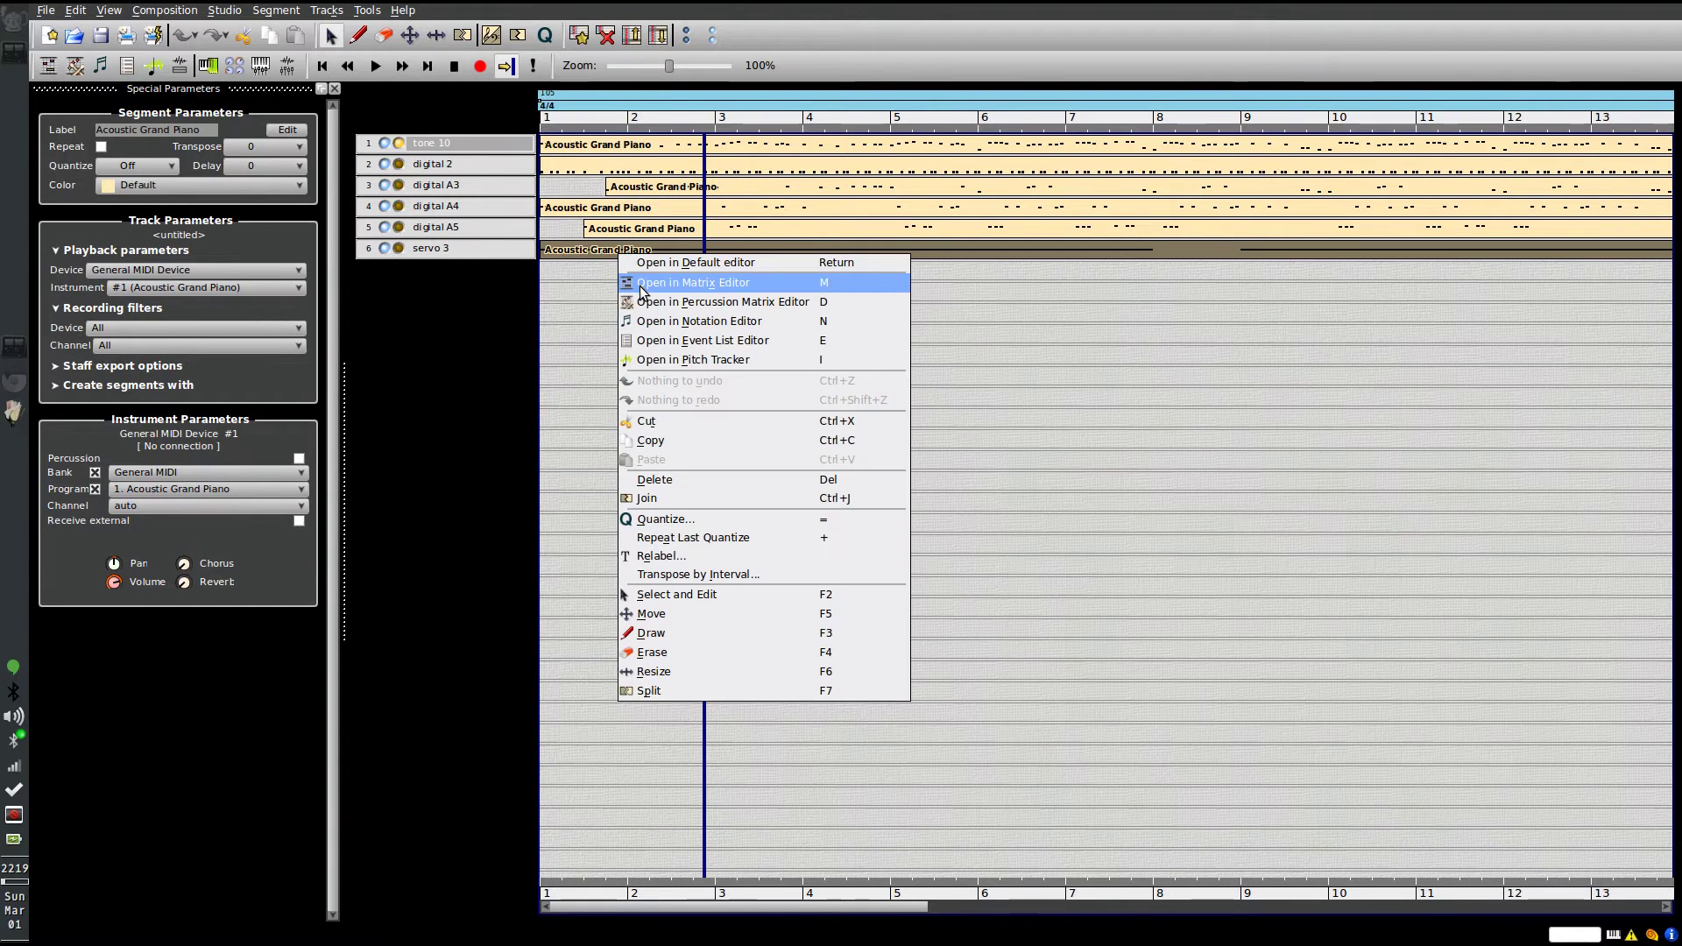
{"action": "left_click", "coordinate": [455, 318]}
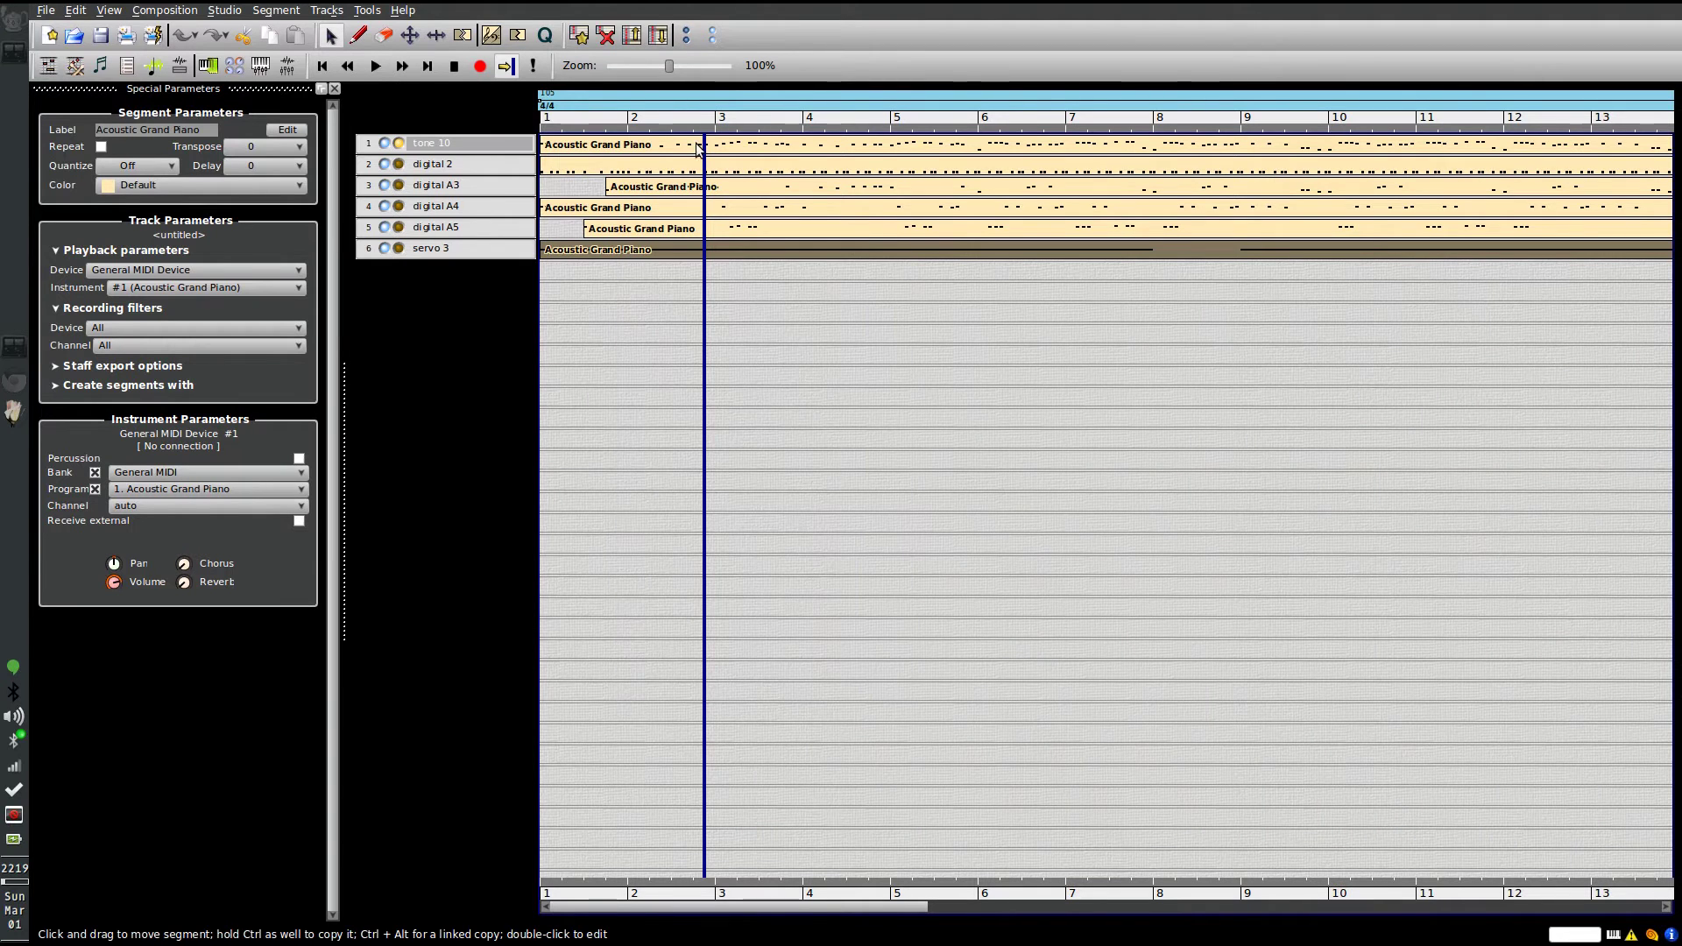
{"action": "right_click", "coordinate": [613, 173]}
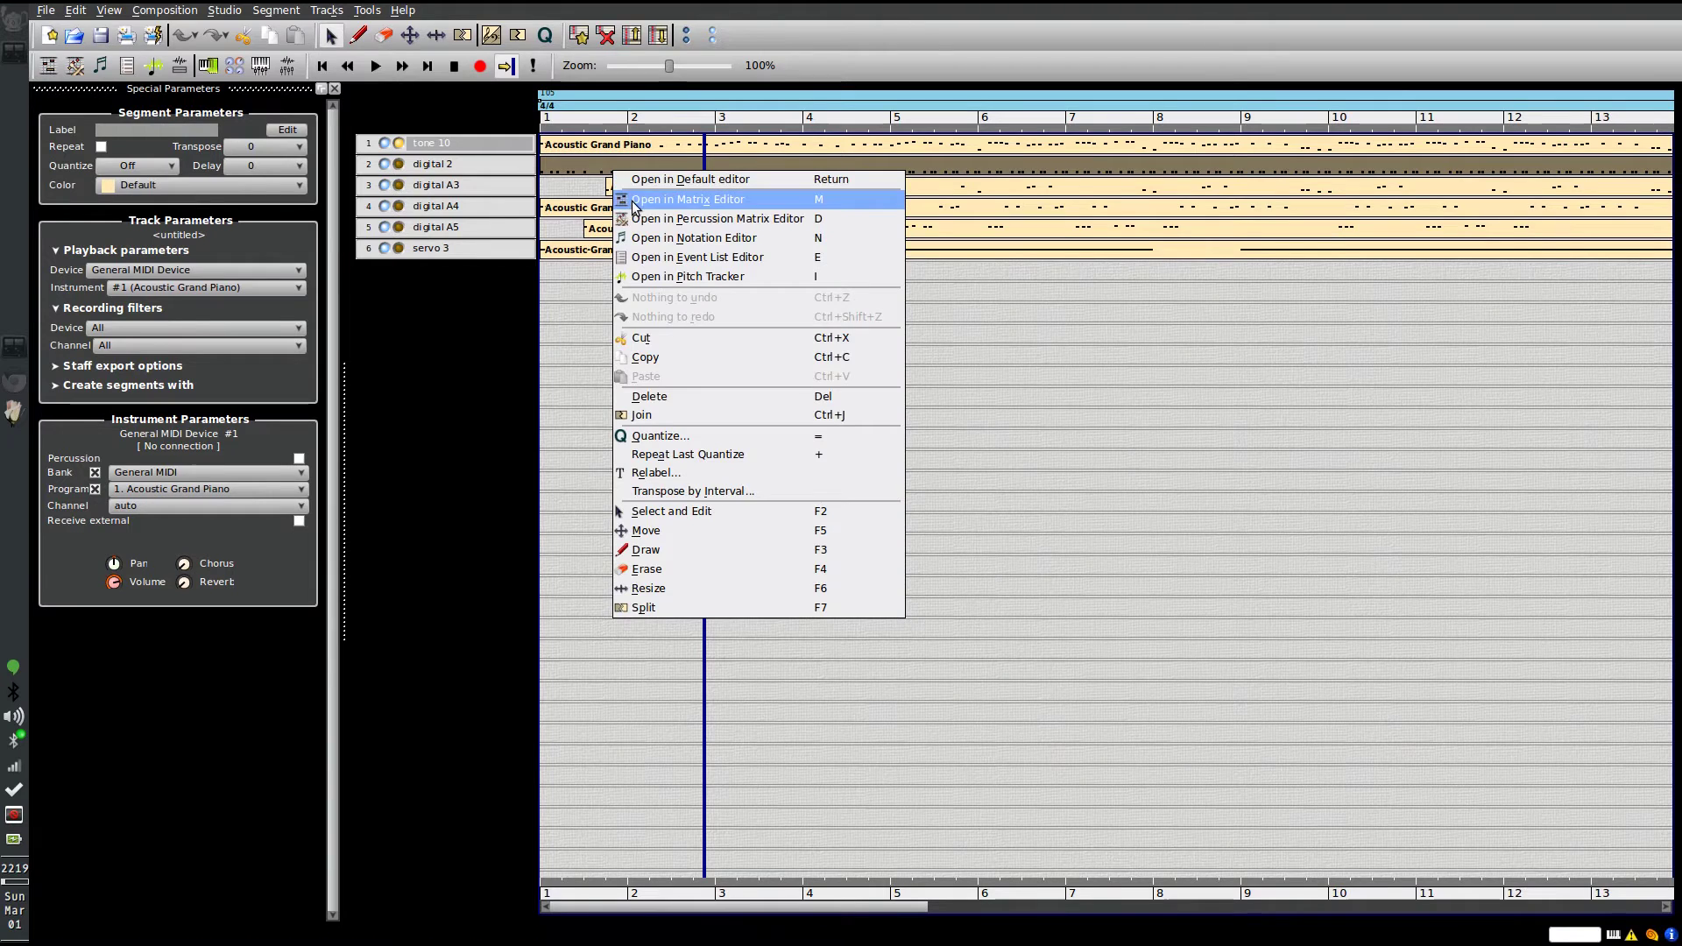
{"action": "left_click", "coordinate": [623, 203]}
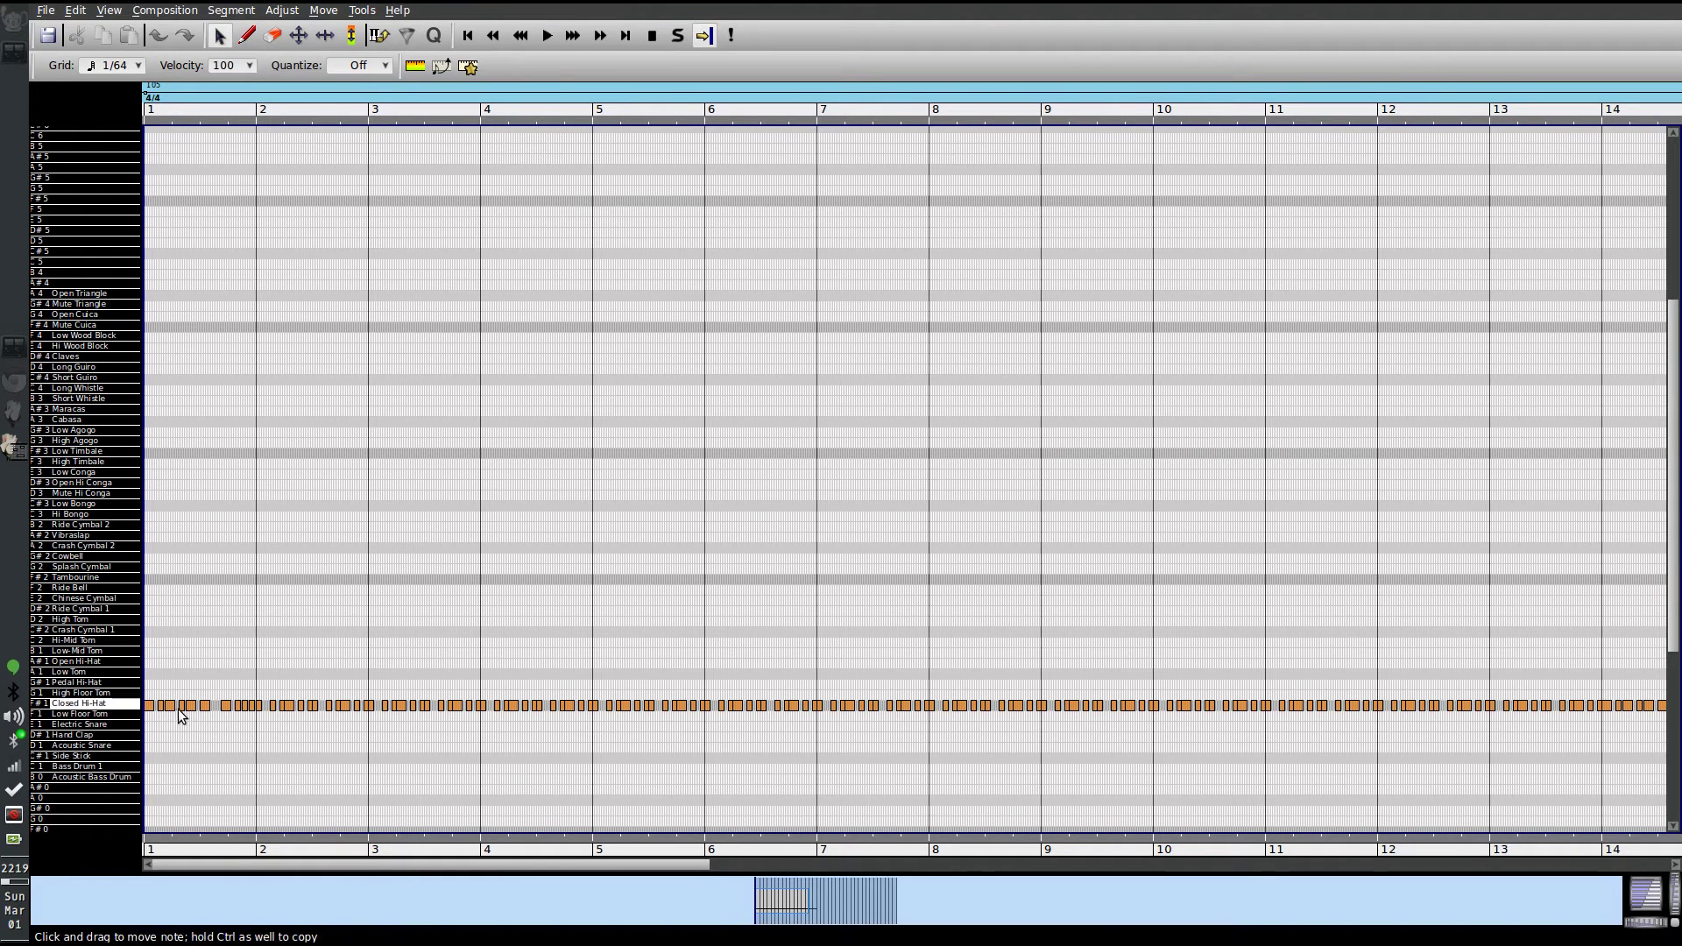
{"action": "left_click", "coordinate": [46, 9]}
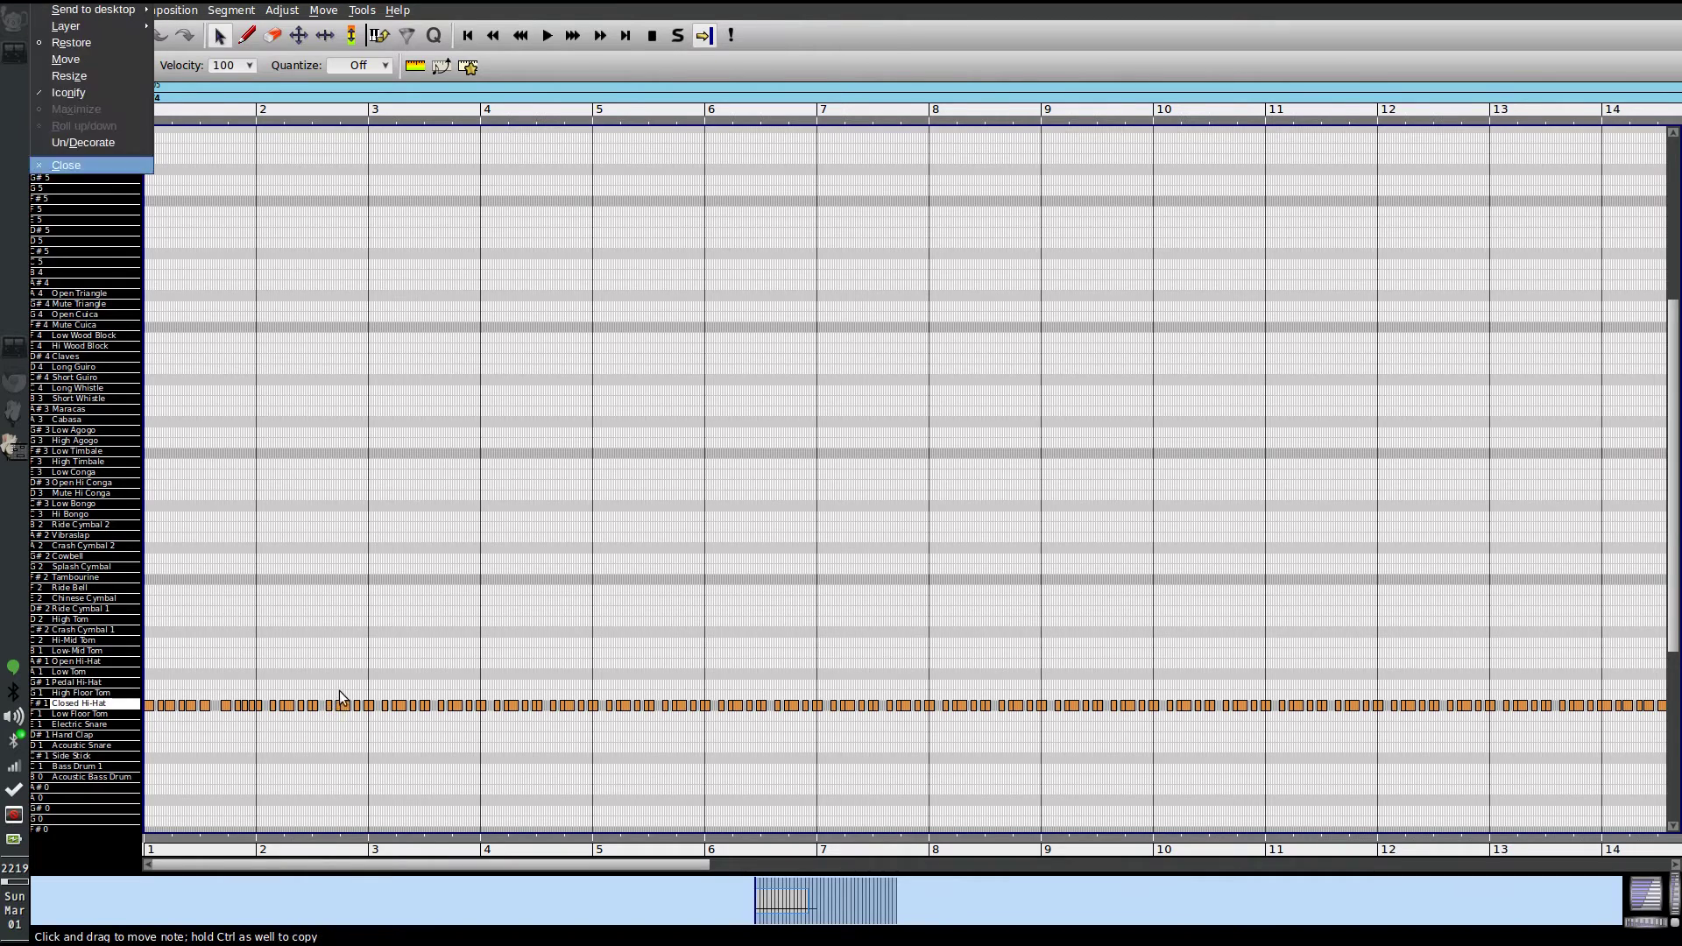
{"action": "left_click", "coordinate": [61, 162]}
{"action": "right_click", "coordinate": [650, 165]}
{"action": "left_click", "coordinate": [677, 191]}
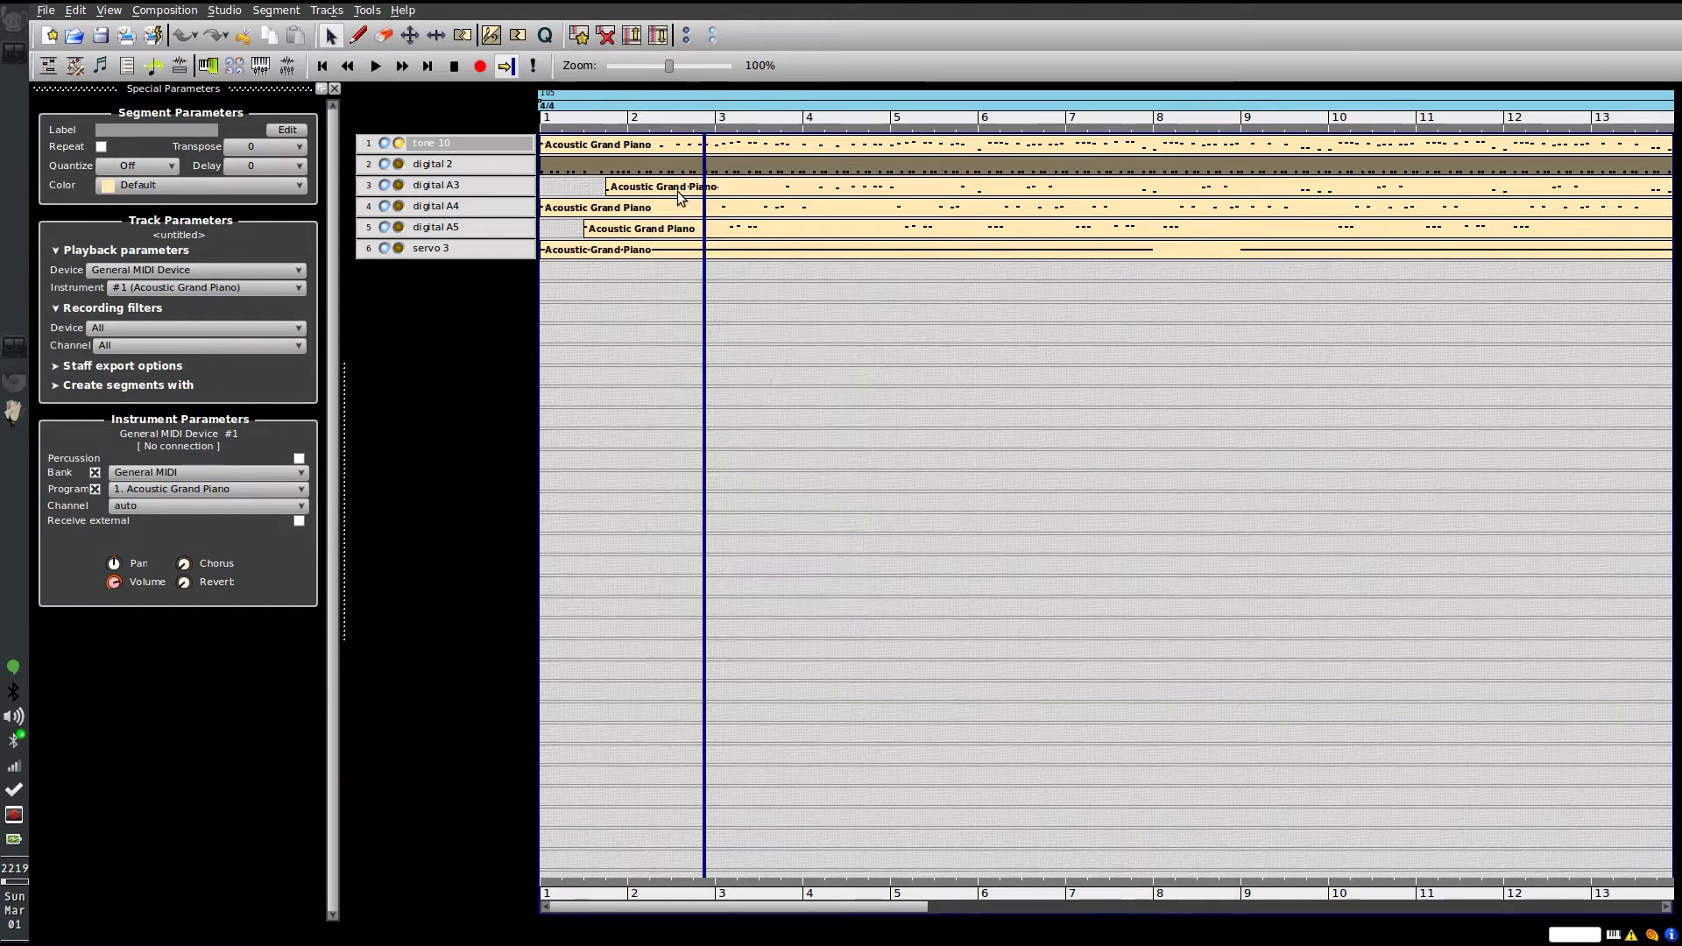
{"action": "scroll", "coordinate": [419, 454], "scroll_direction": "down", "scroll_amount": 5}
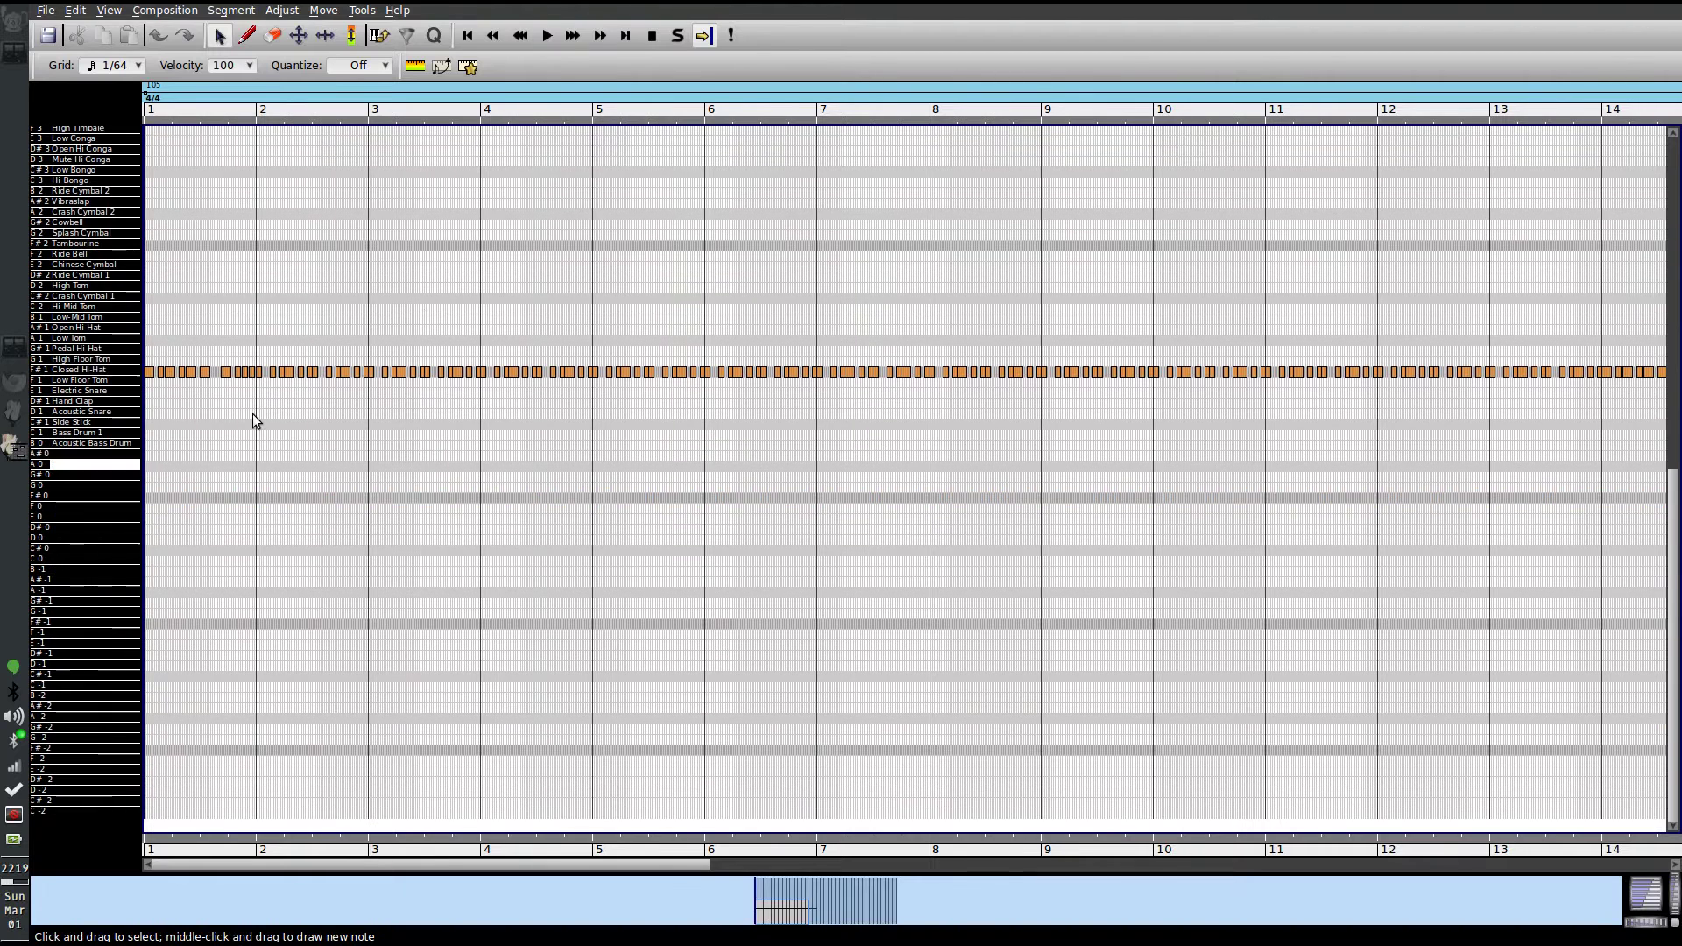
{"action": "scroll", "coordinate": [252, 408], "scroll_direction": "up", "scroll_amount": 6}
{"action": "scroll", "coordinate": [251, 389], "scroll_direction": "down", "scroll_amount": 6}
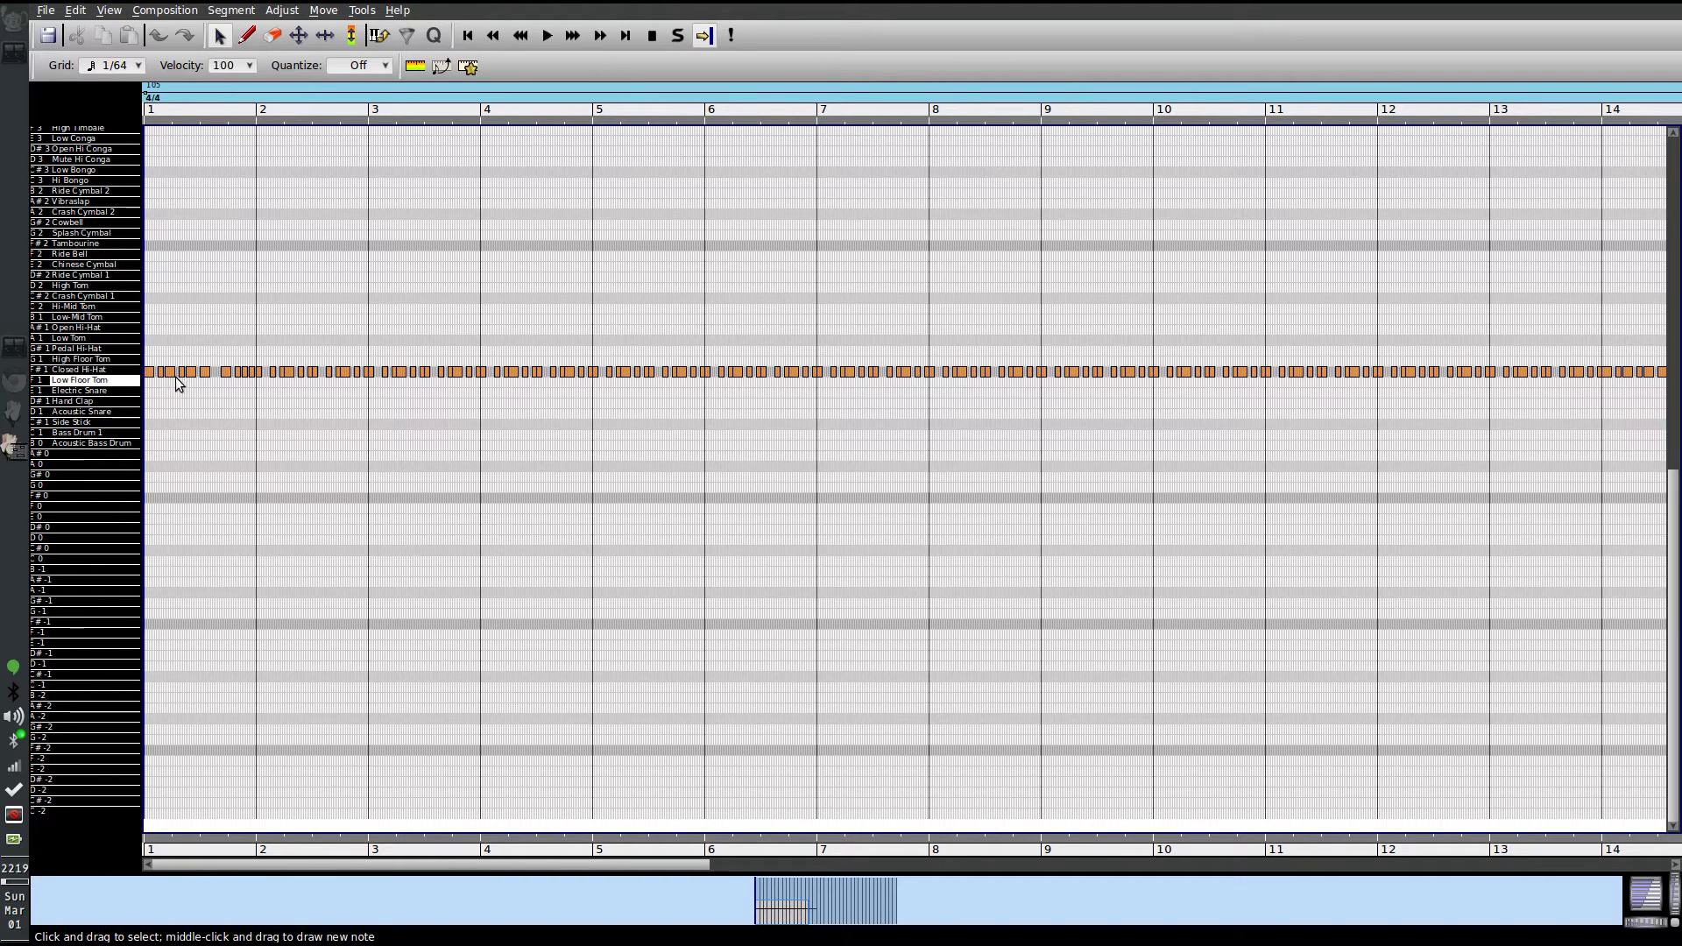
{"action": "key", "text": "alt+f"}
{"action": "key", "text": "c"}
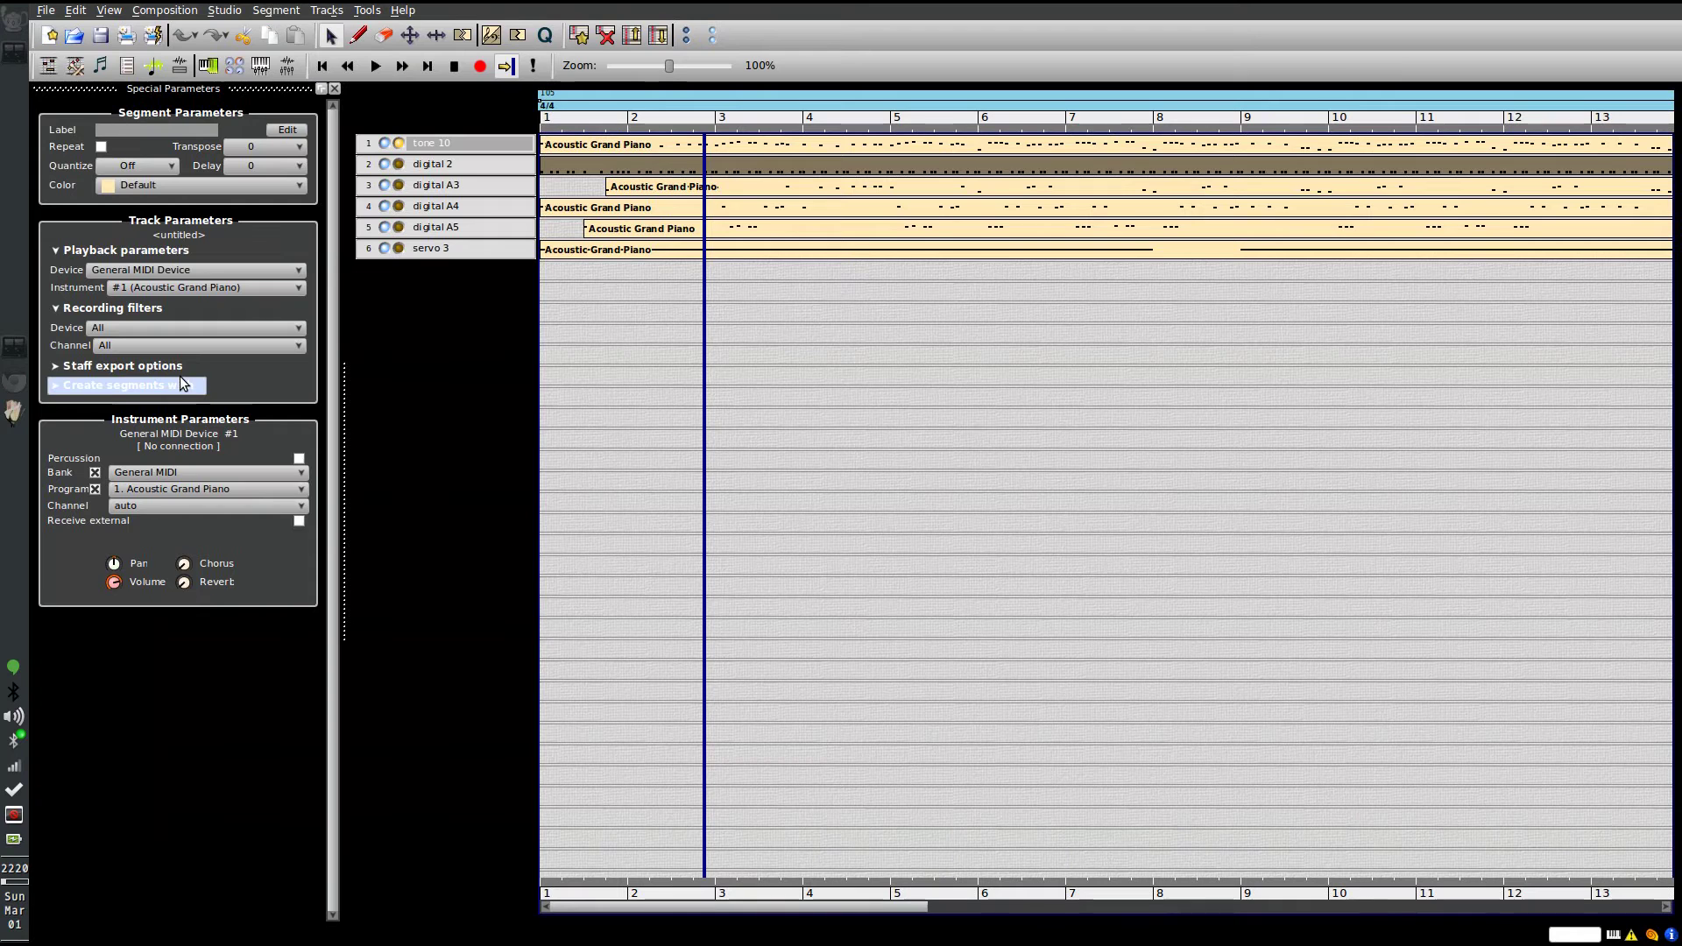
{"action": "left_click", "coordinate": [552, 250]}
{"action": "right_click", "coordinate": [564, 254]}
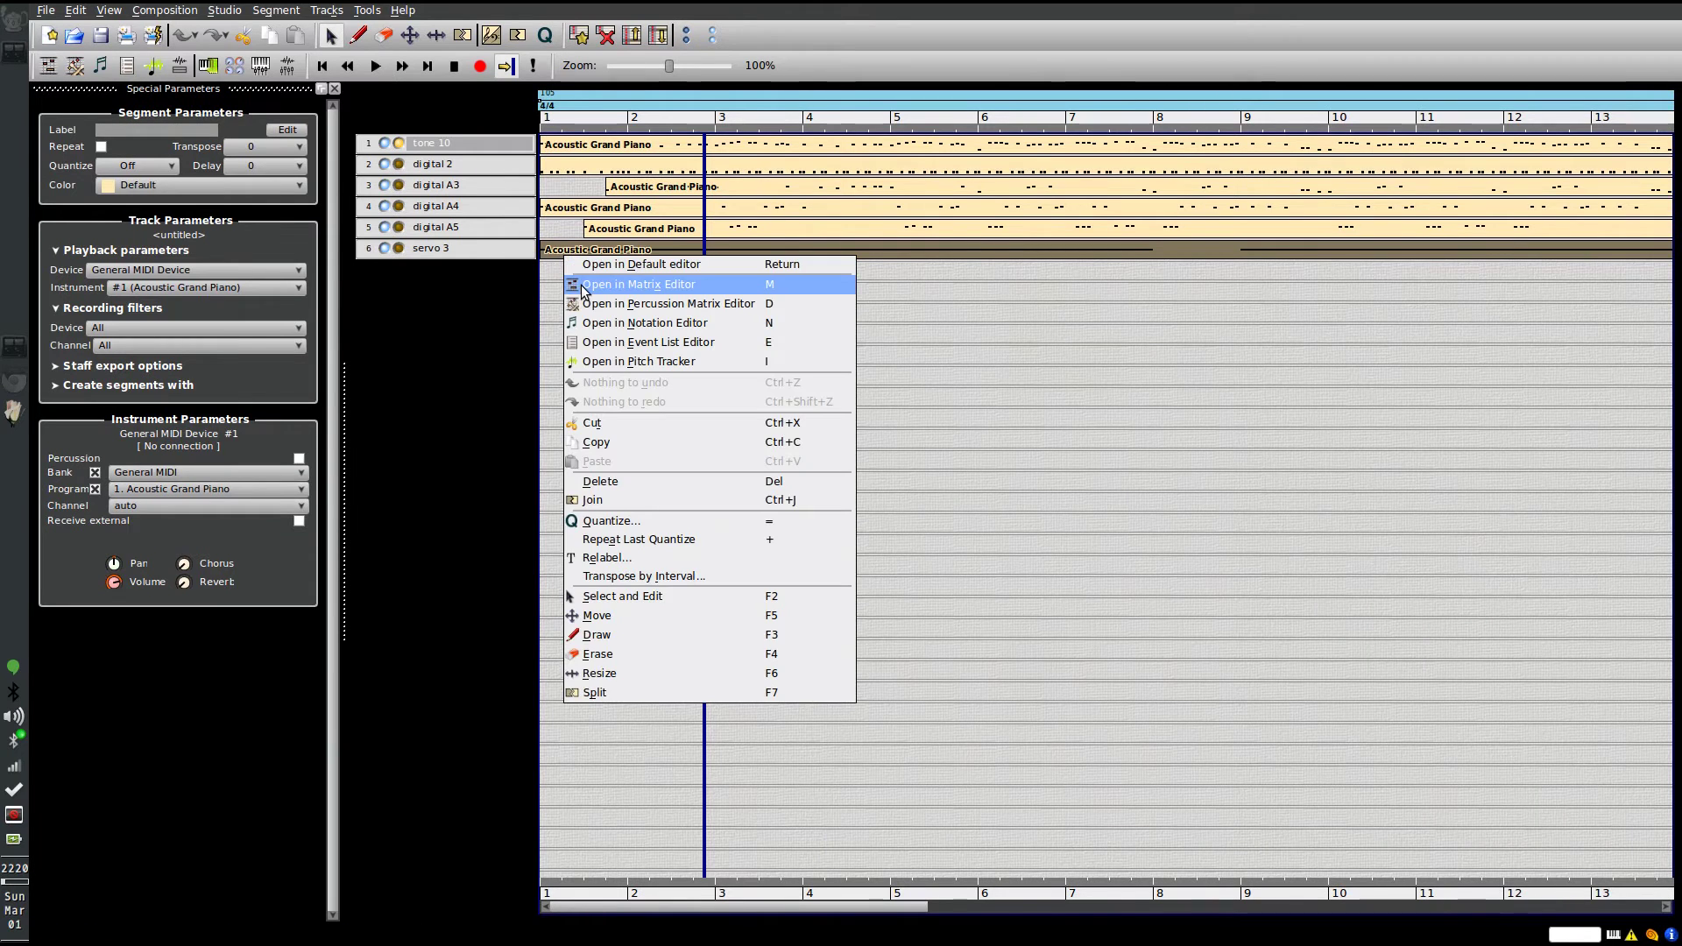
{"action": "left_click", "coordinate": [585, 285]}
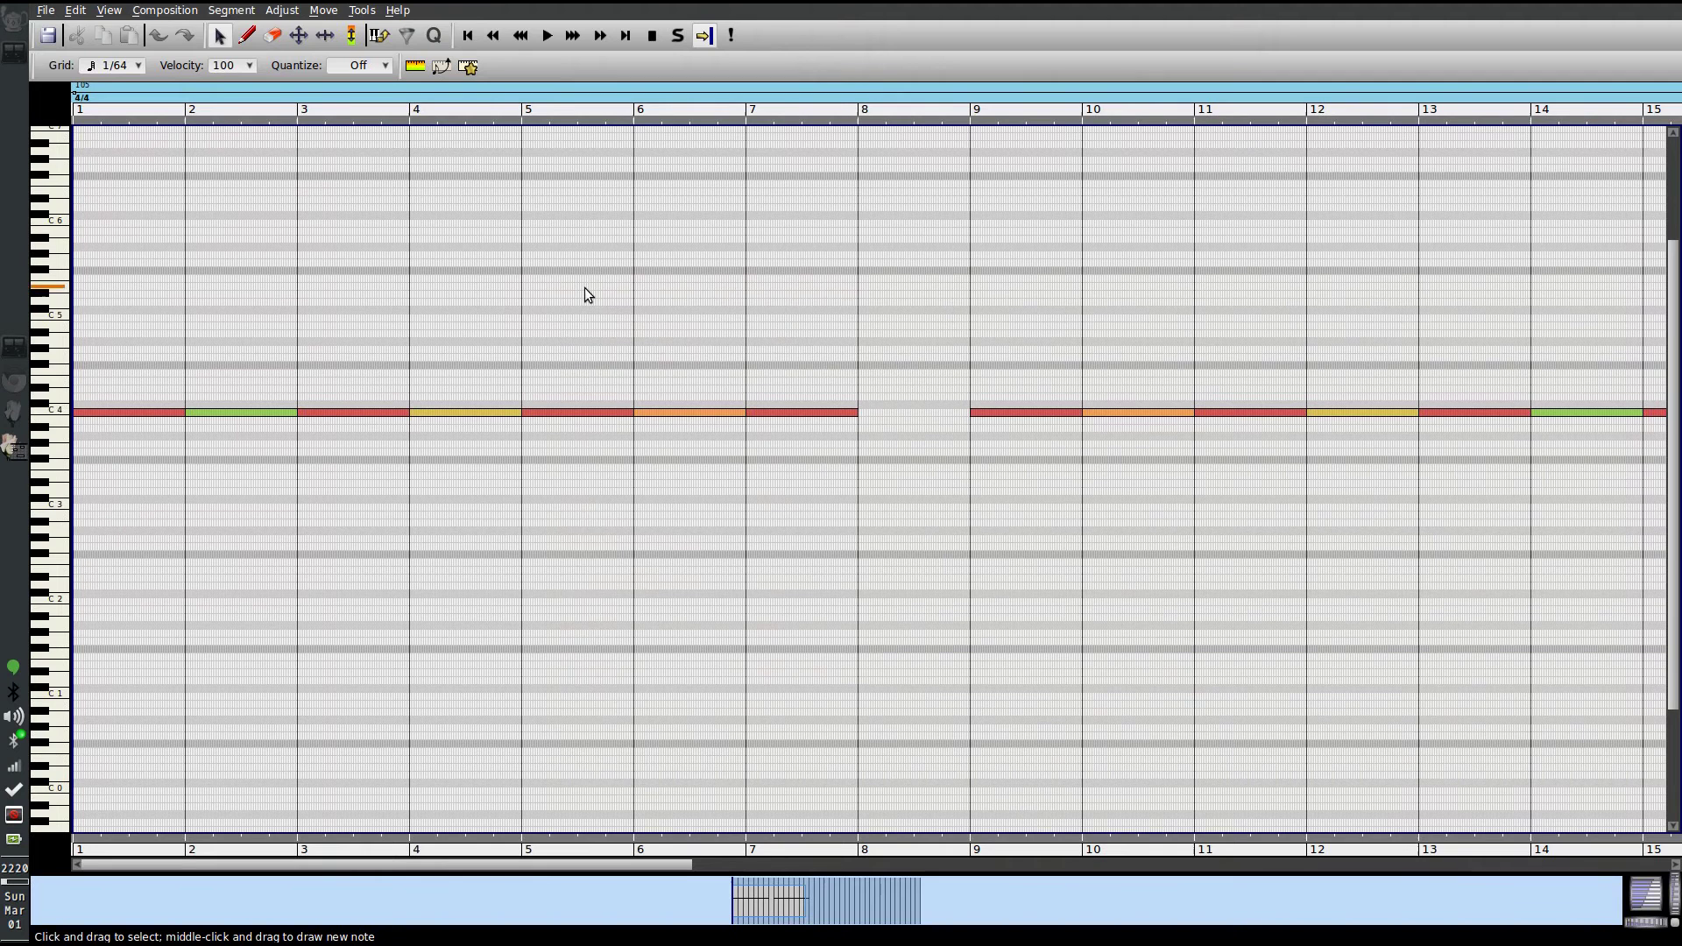
{"action": "left_click", "coordinate": [416, 67]}
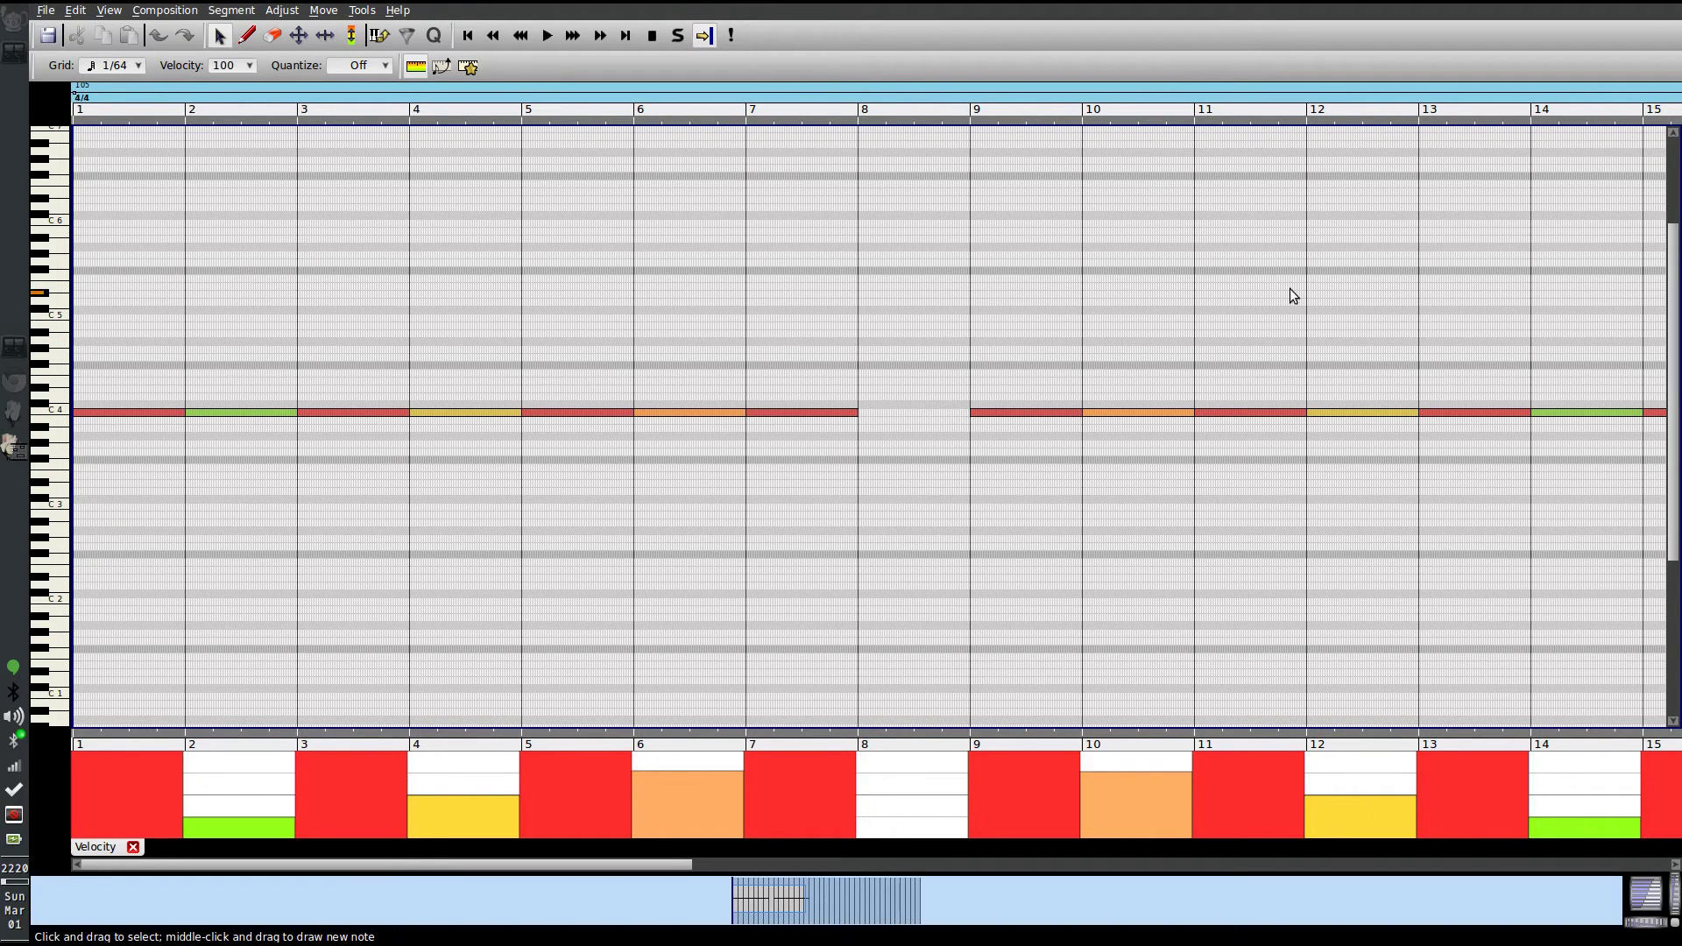
{"action": "key", "text": "alt+f"}
{"action": "key", "text": "Up"}
{"action": "key", "text": "Return"}
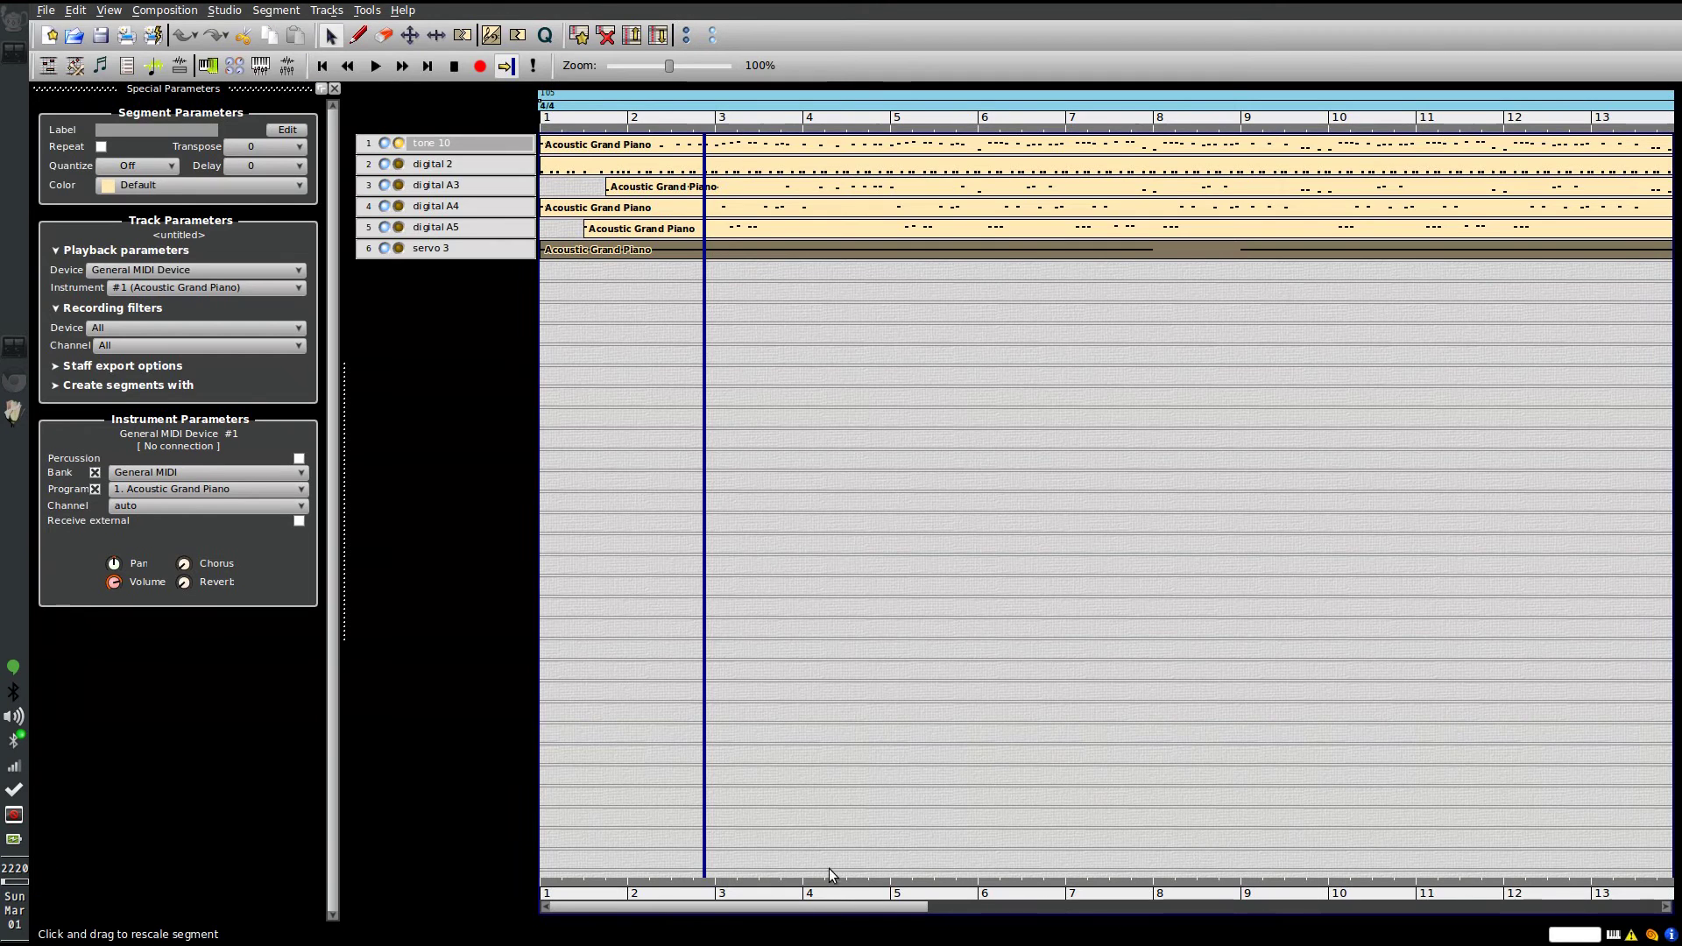
Step: Rewind Rosegarden playback to the start and start choosing a file in the Green Light Go converter
{"action": "key", "text": "Home"}
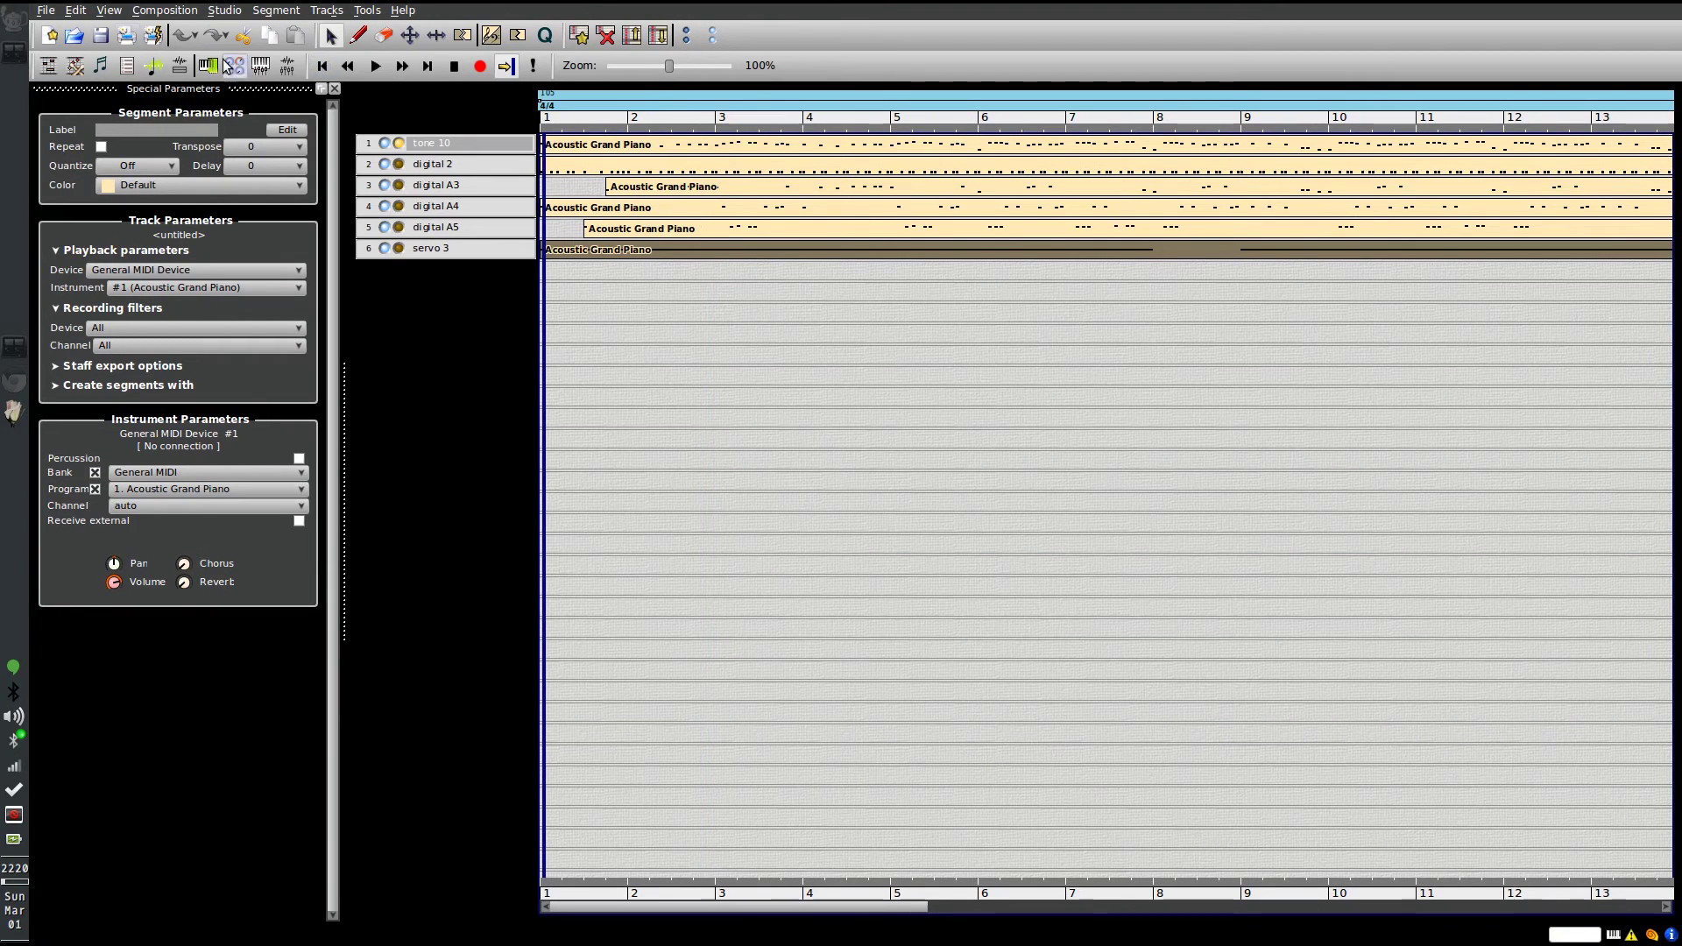
{"action": "left_click", "coordinate": [433, 431]}
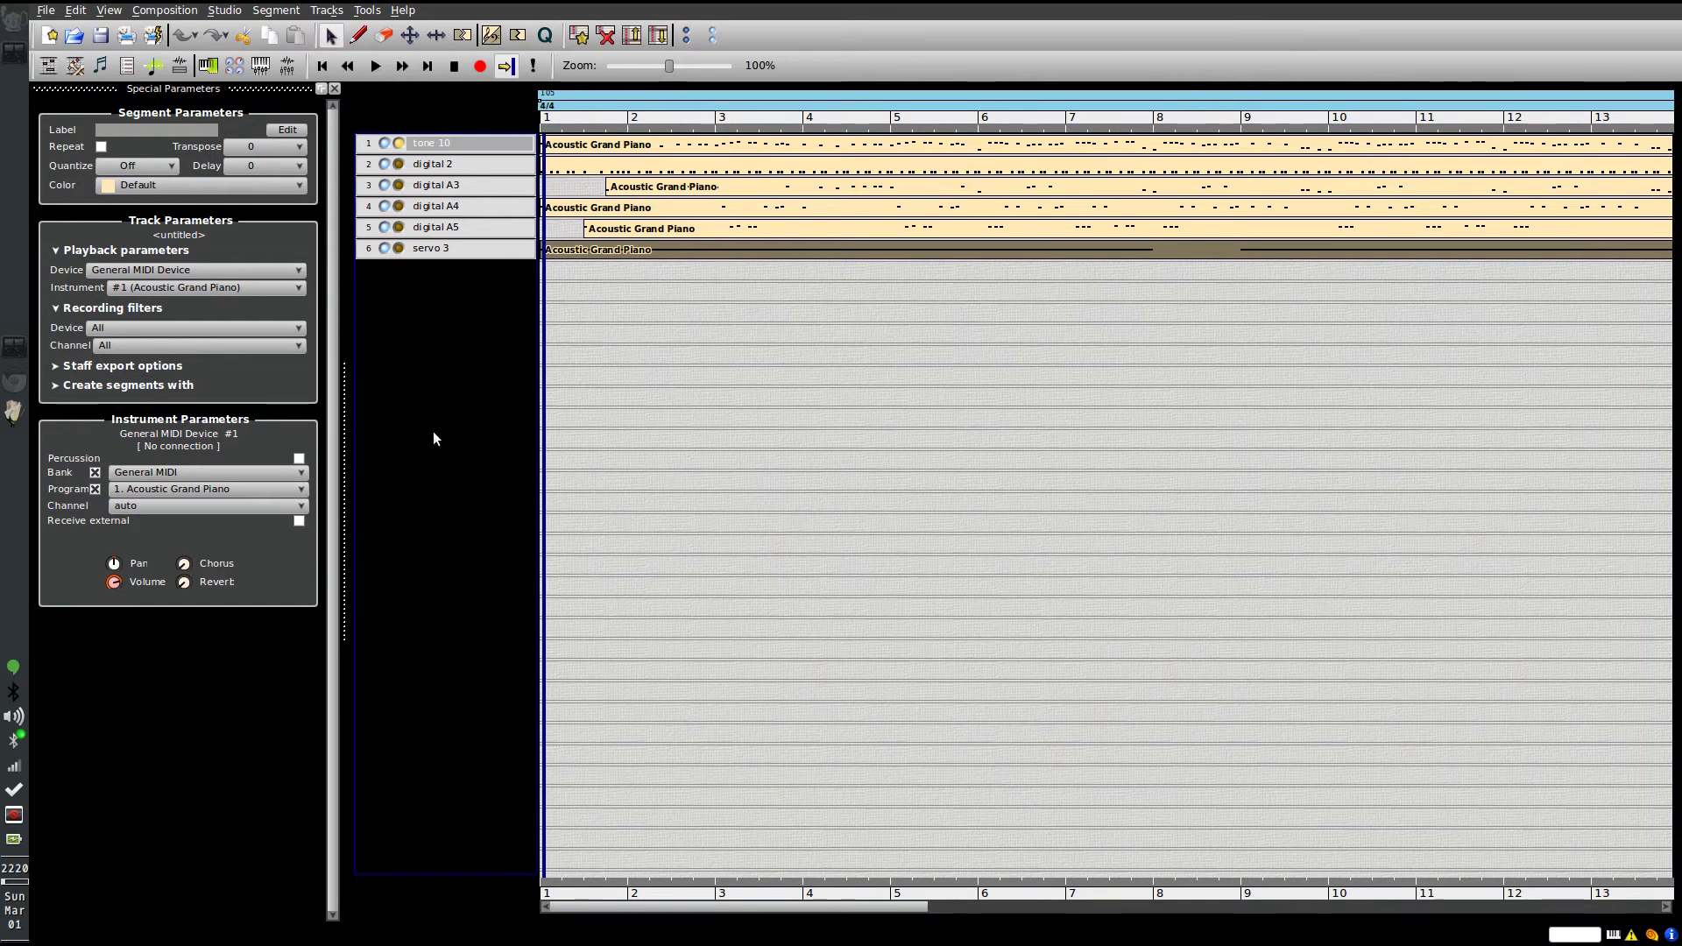
{"action": "key", "text": "alt+space"}
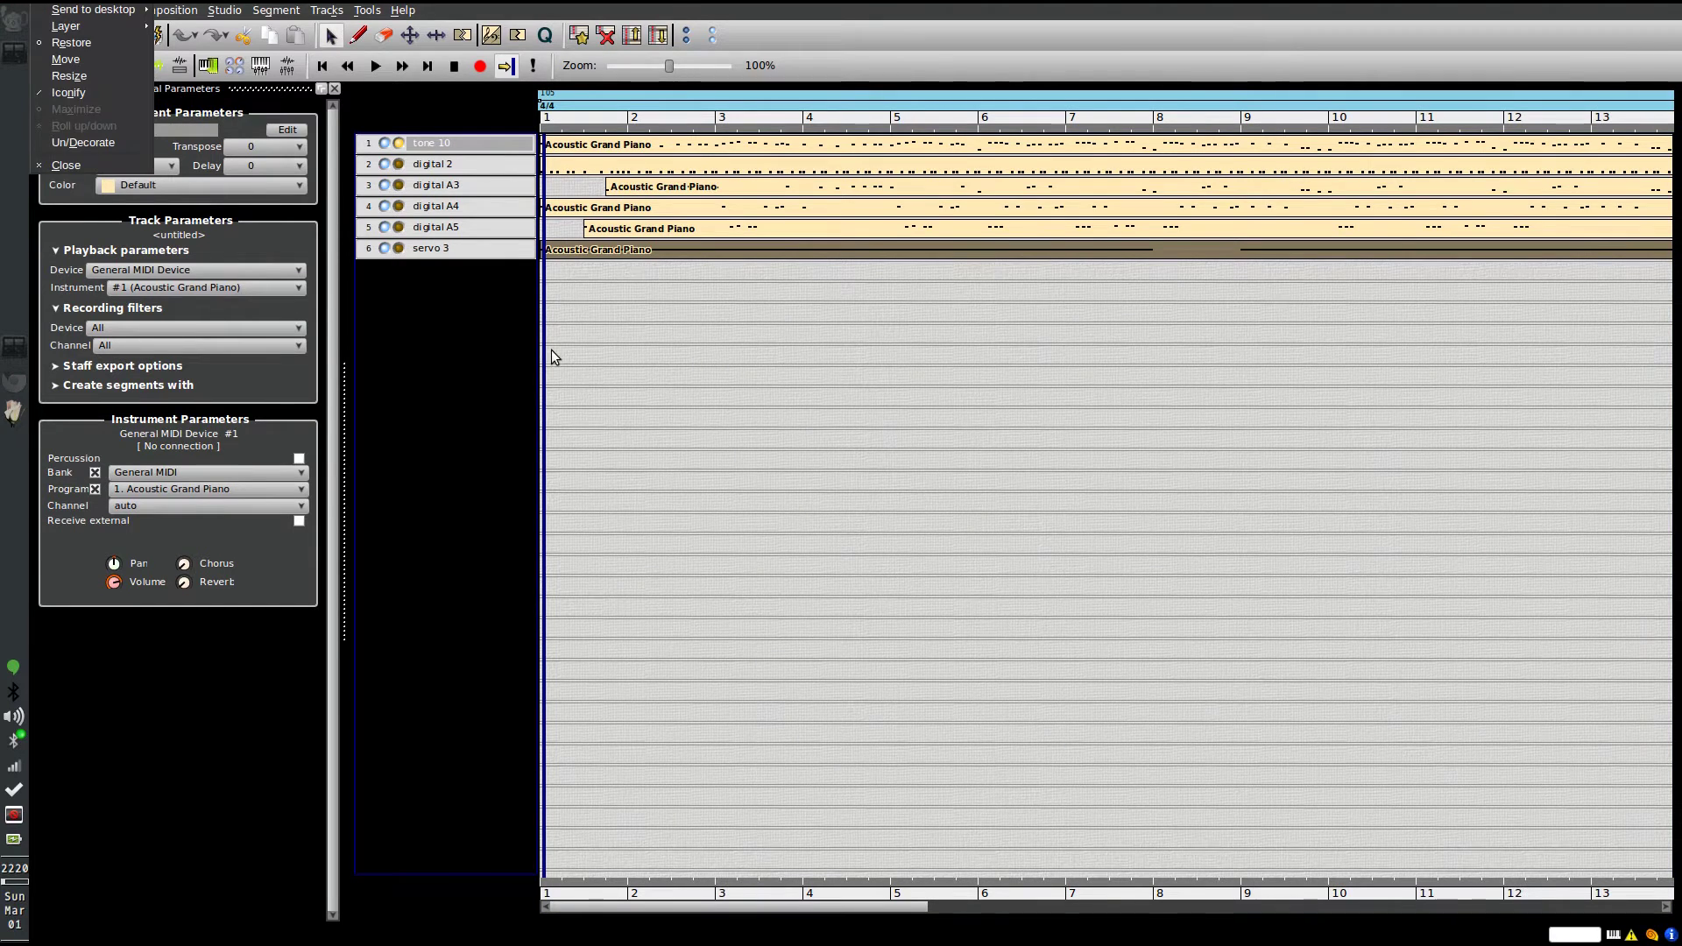
{"action": "key", "text": "alt+Tab"}
{"action": "left_click", "coordinate": [677, 813]}
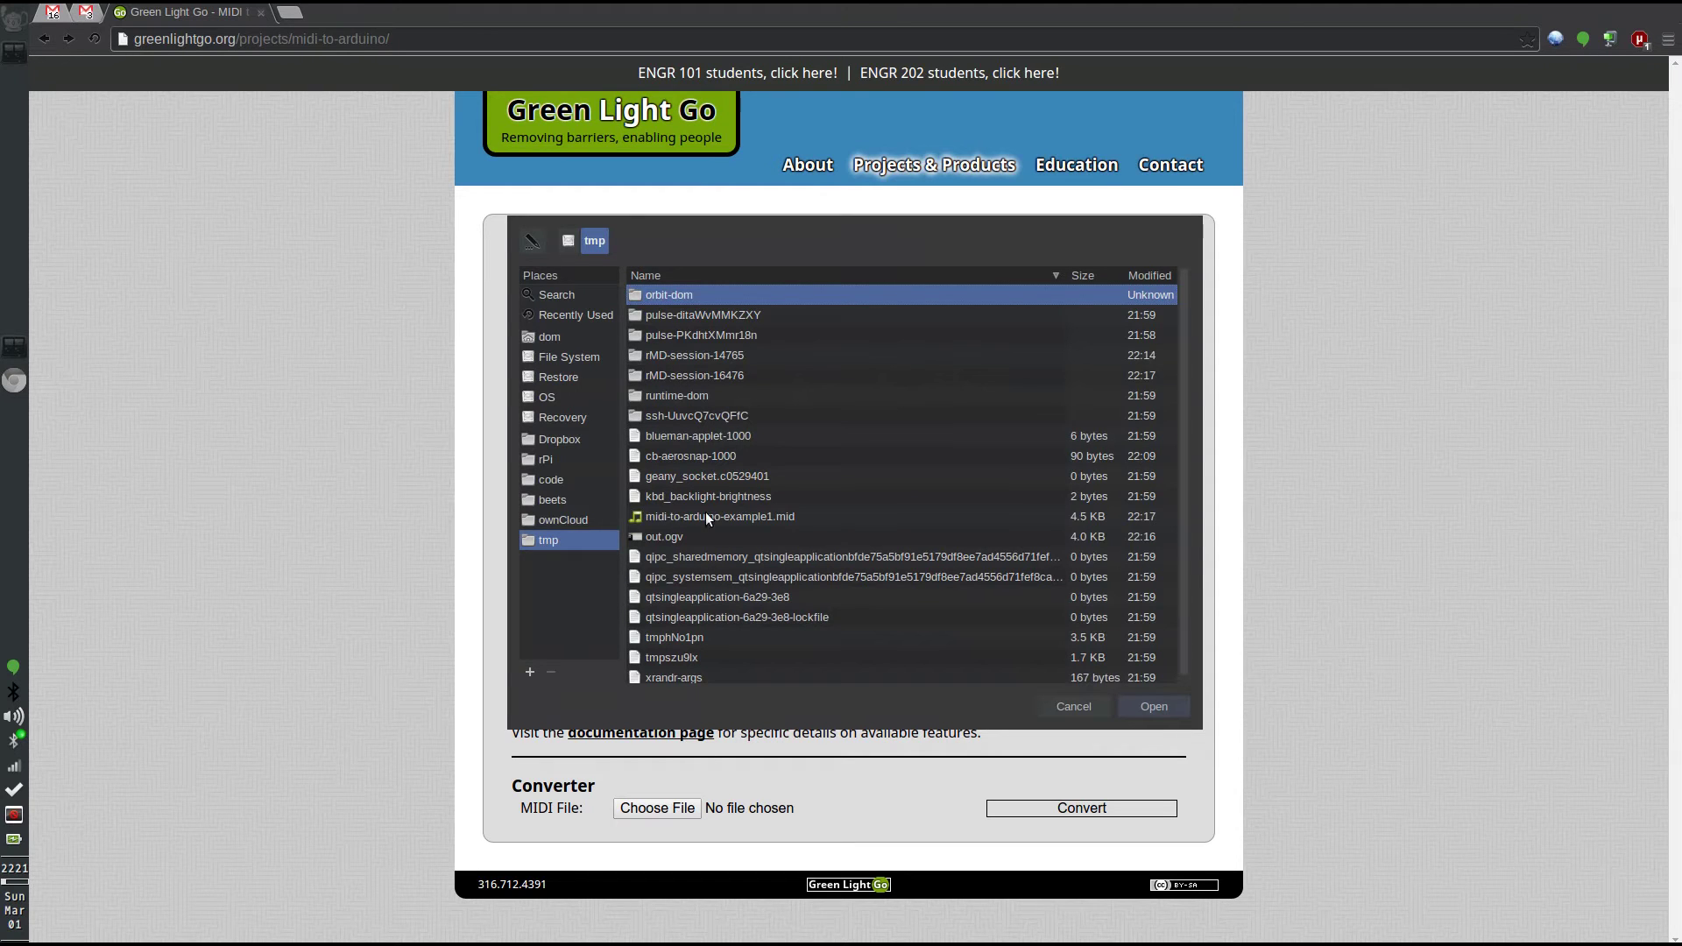
Step: Load midi-to-arduino-example1.mid into the converter and convert it to Arduino code
{"action": "left_click", "coordinate": [705, 518]}
{"action": "key", "text": "Return"}
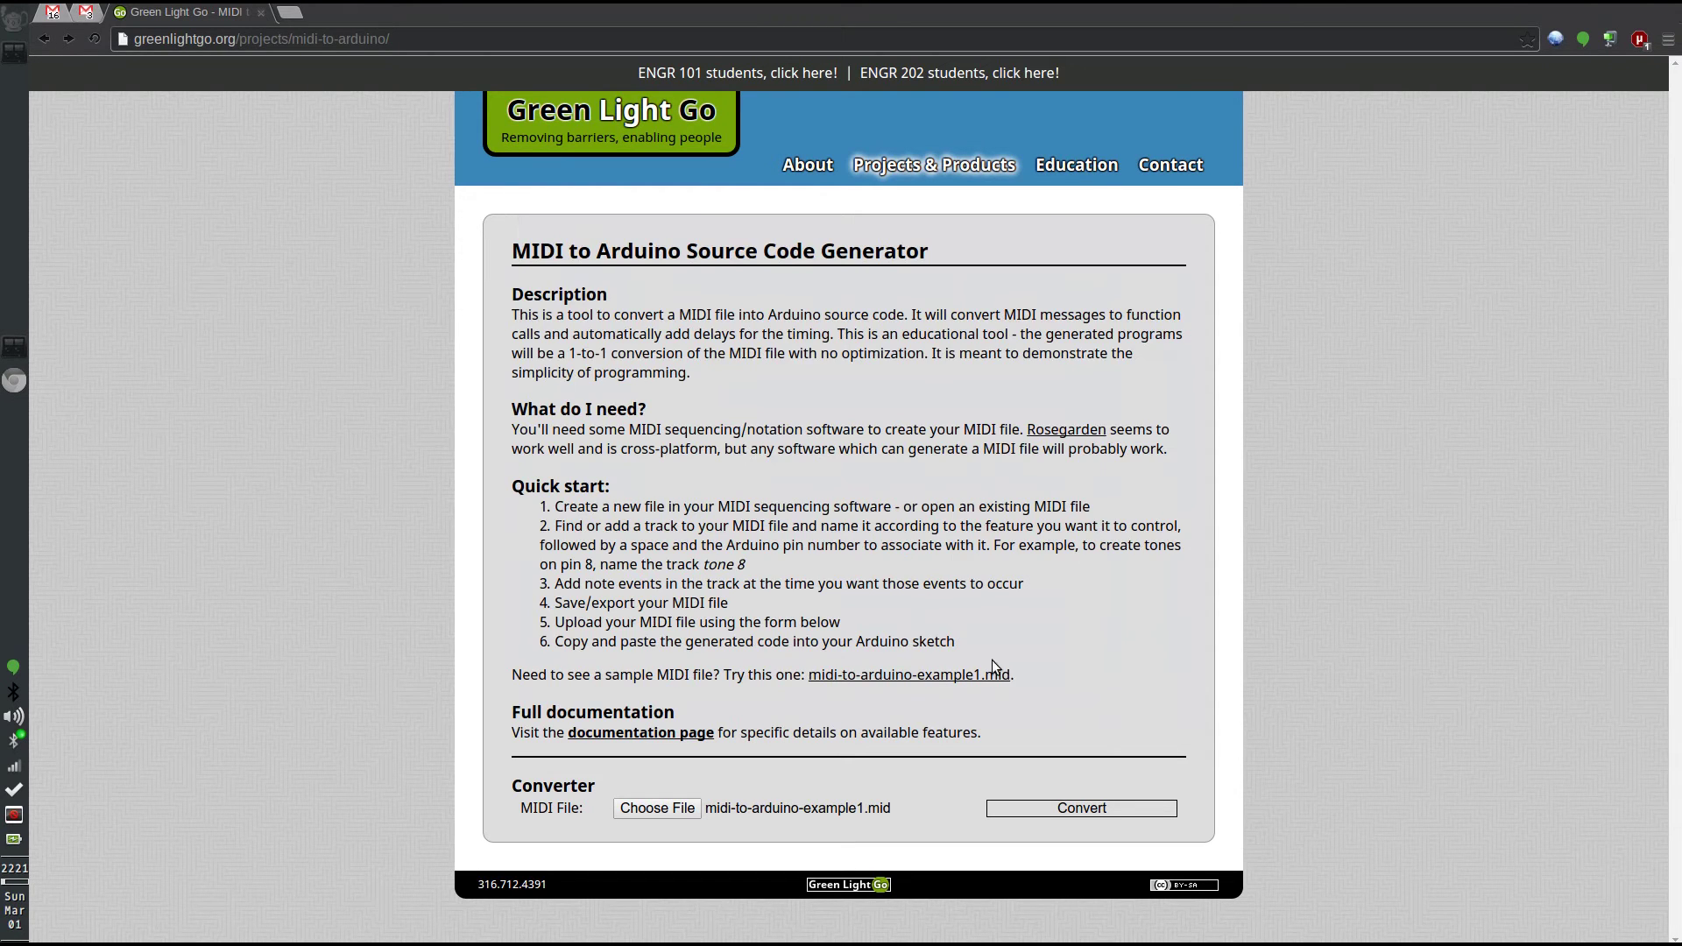
{"action": "left_click", "coordinate": [1046, 806]}
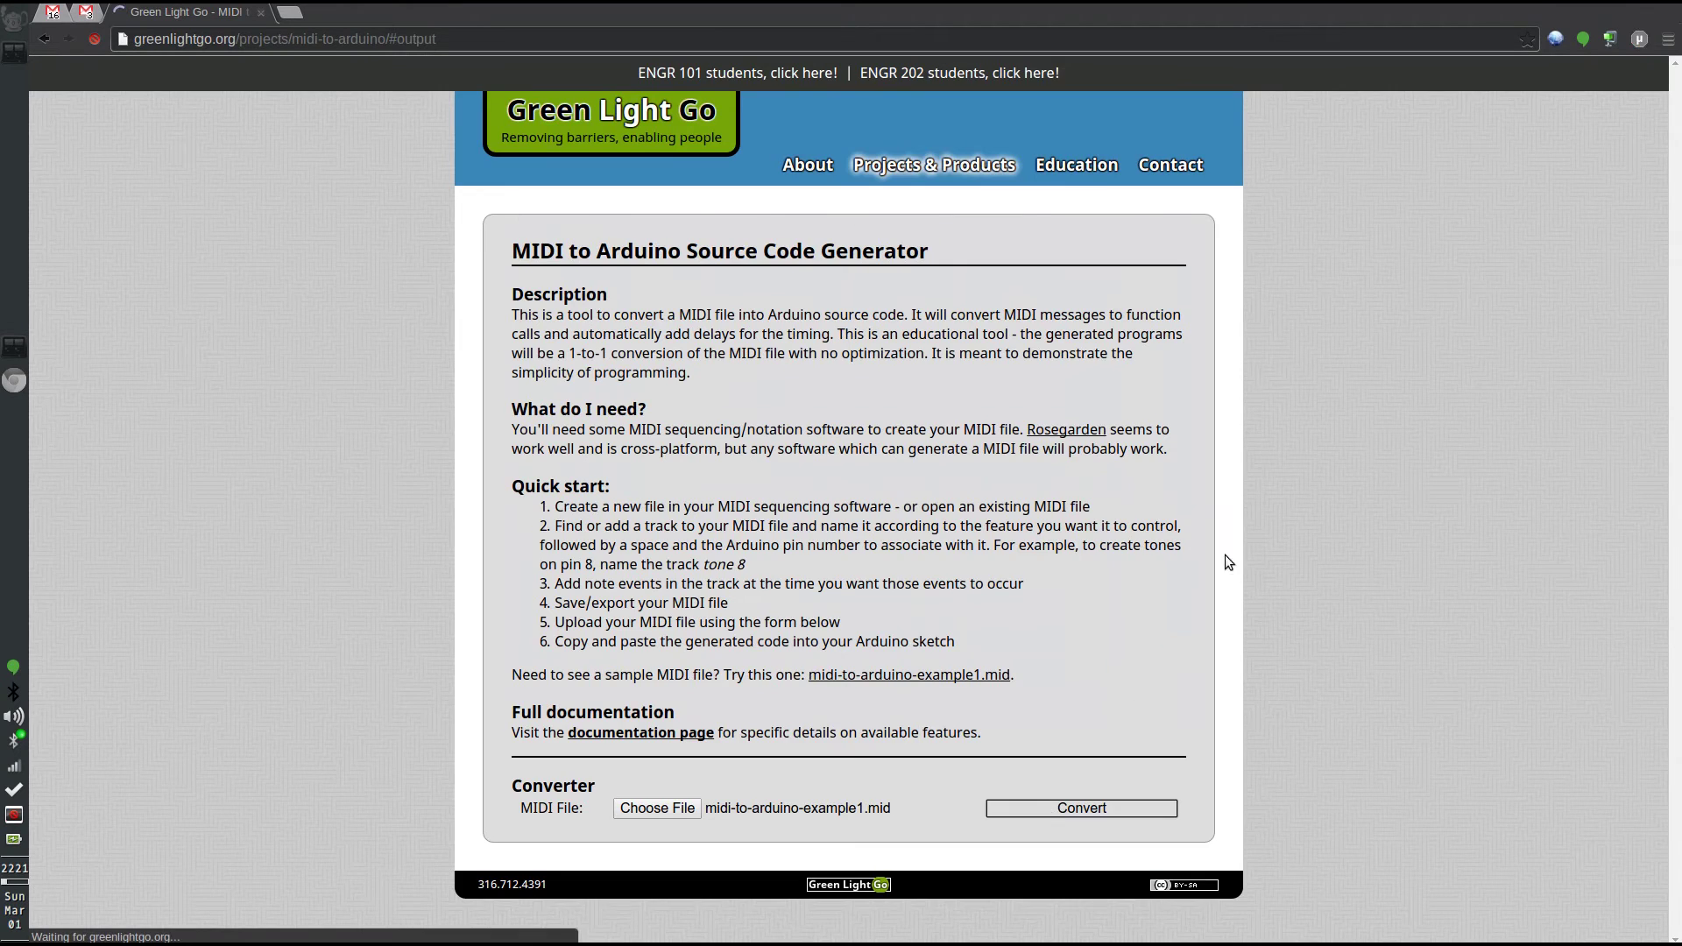
Step: Select and copy all the generated code in the Output box
{"action": "left_click_drag", "start_coordinate": [513, 645], "coordinate": [708, 806]}
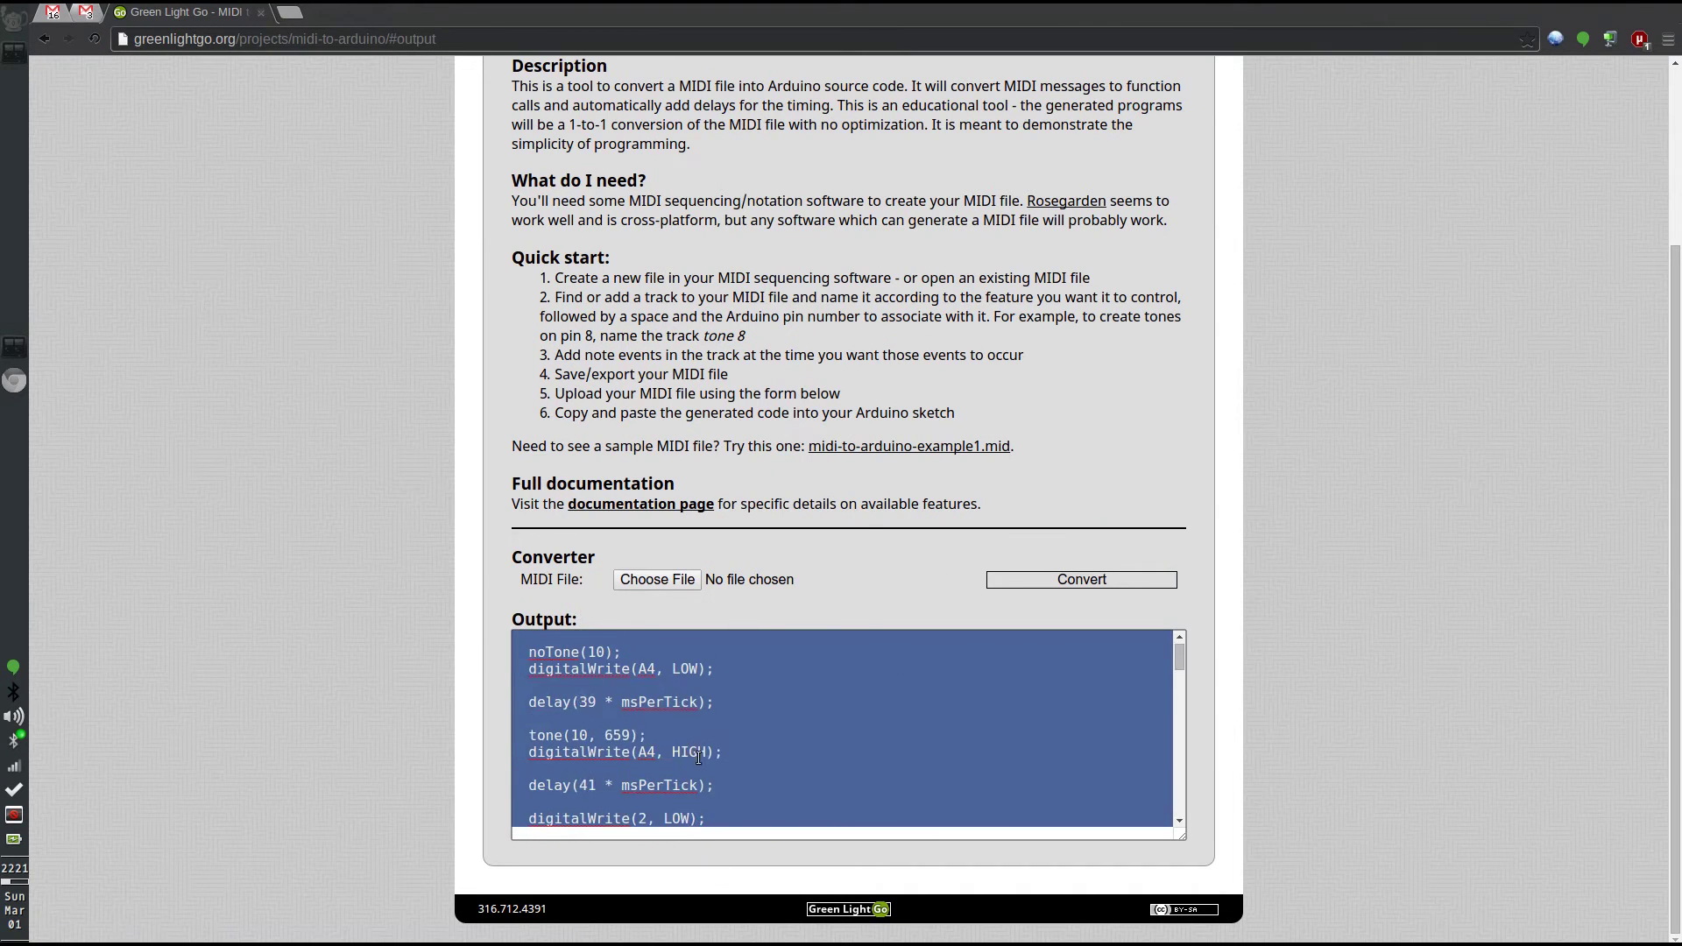
{"action": "left_click", "coordinate": [698, 755]}
{"action": "key", "text": "ctrl+a"}
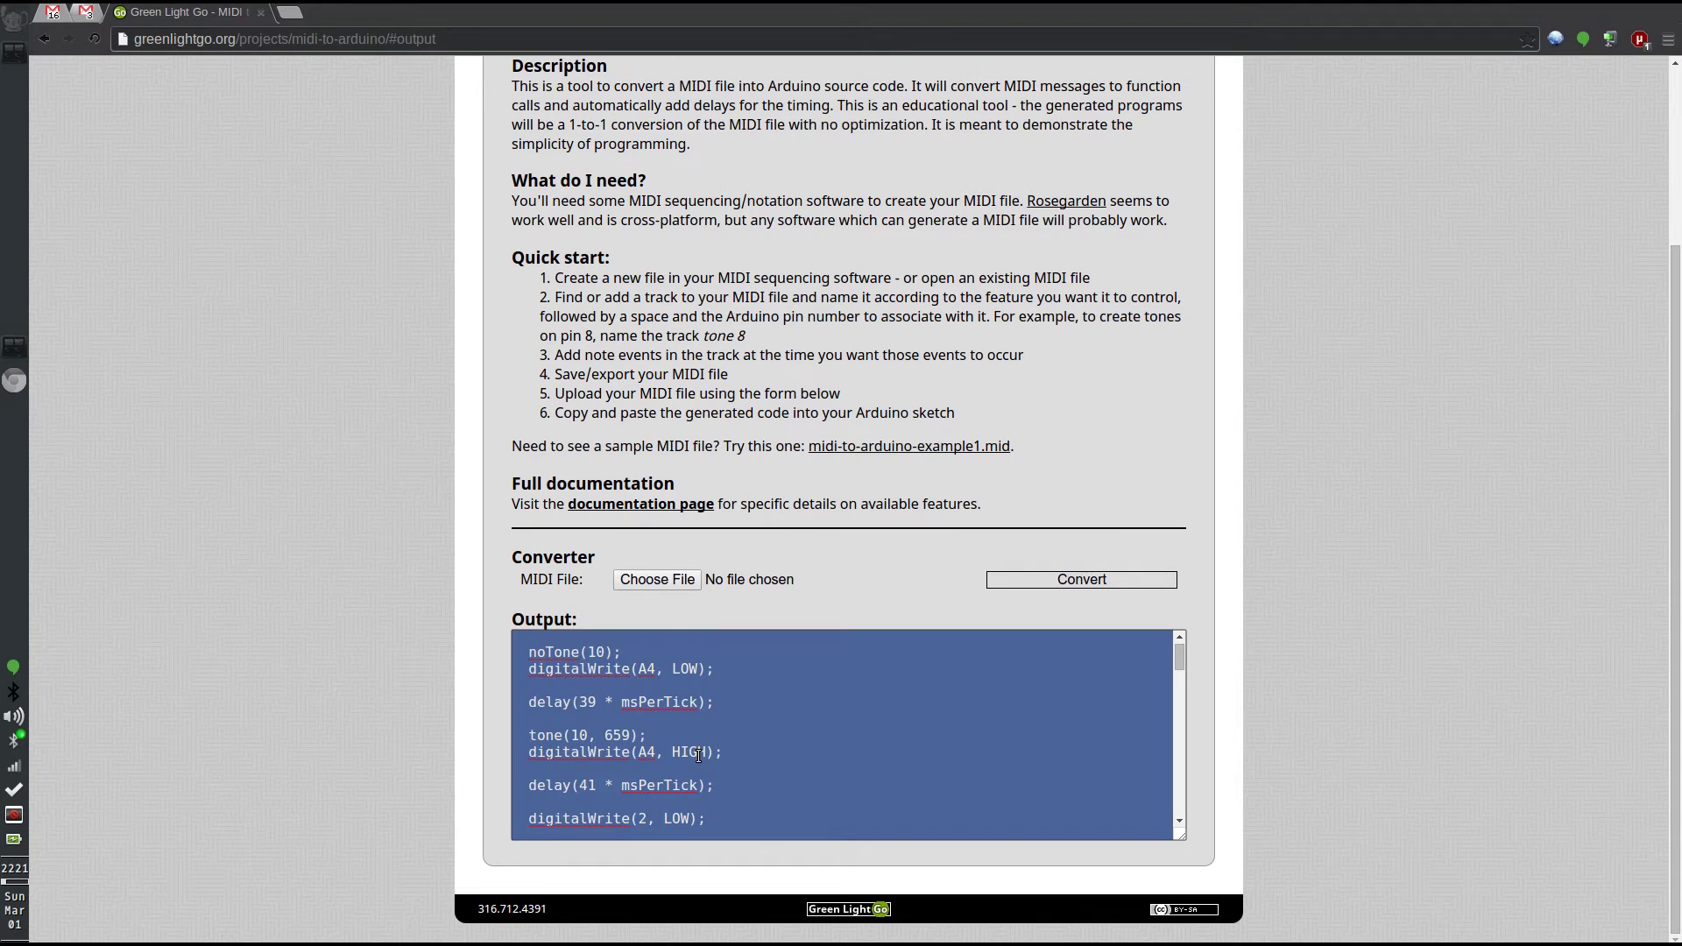
{"action": "key", "text": "ctrl+c"}
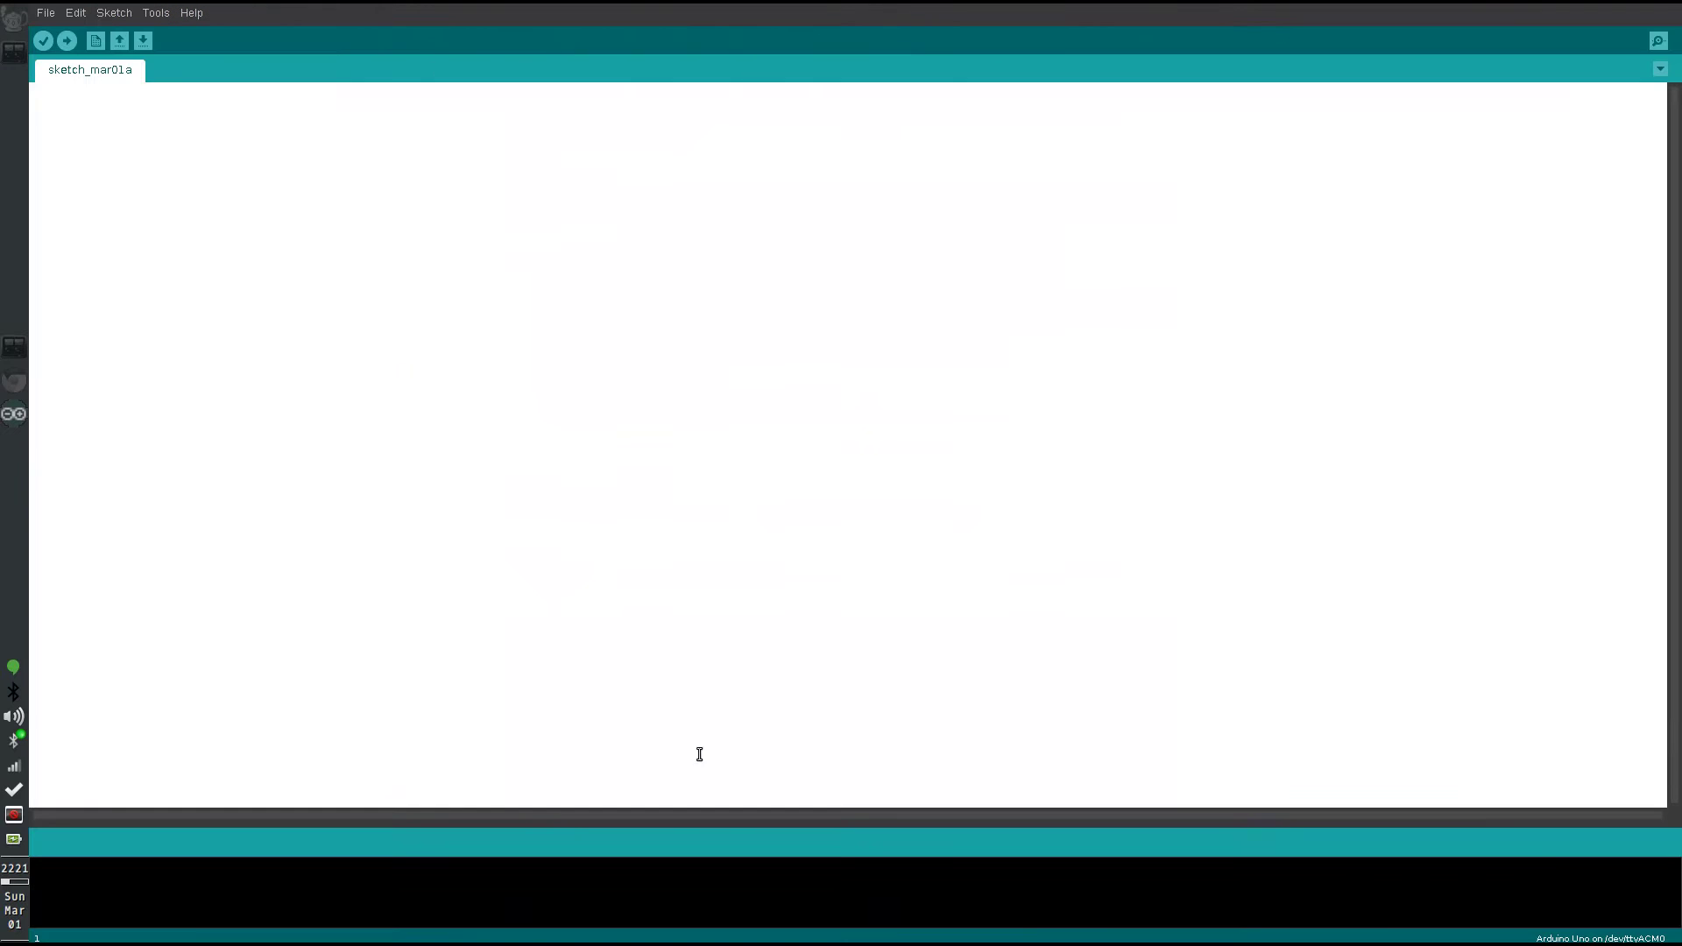
Step: Paste the generated code into sketch_mar01a and highlight the Servo include and servo pin 3
{"action": "key", "text": "ctrl+v"}
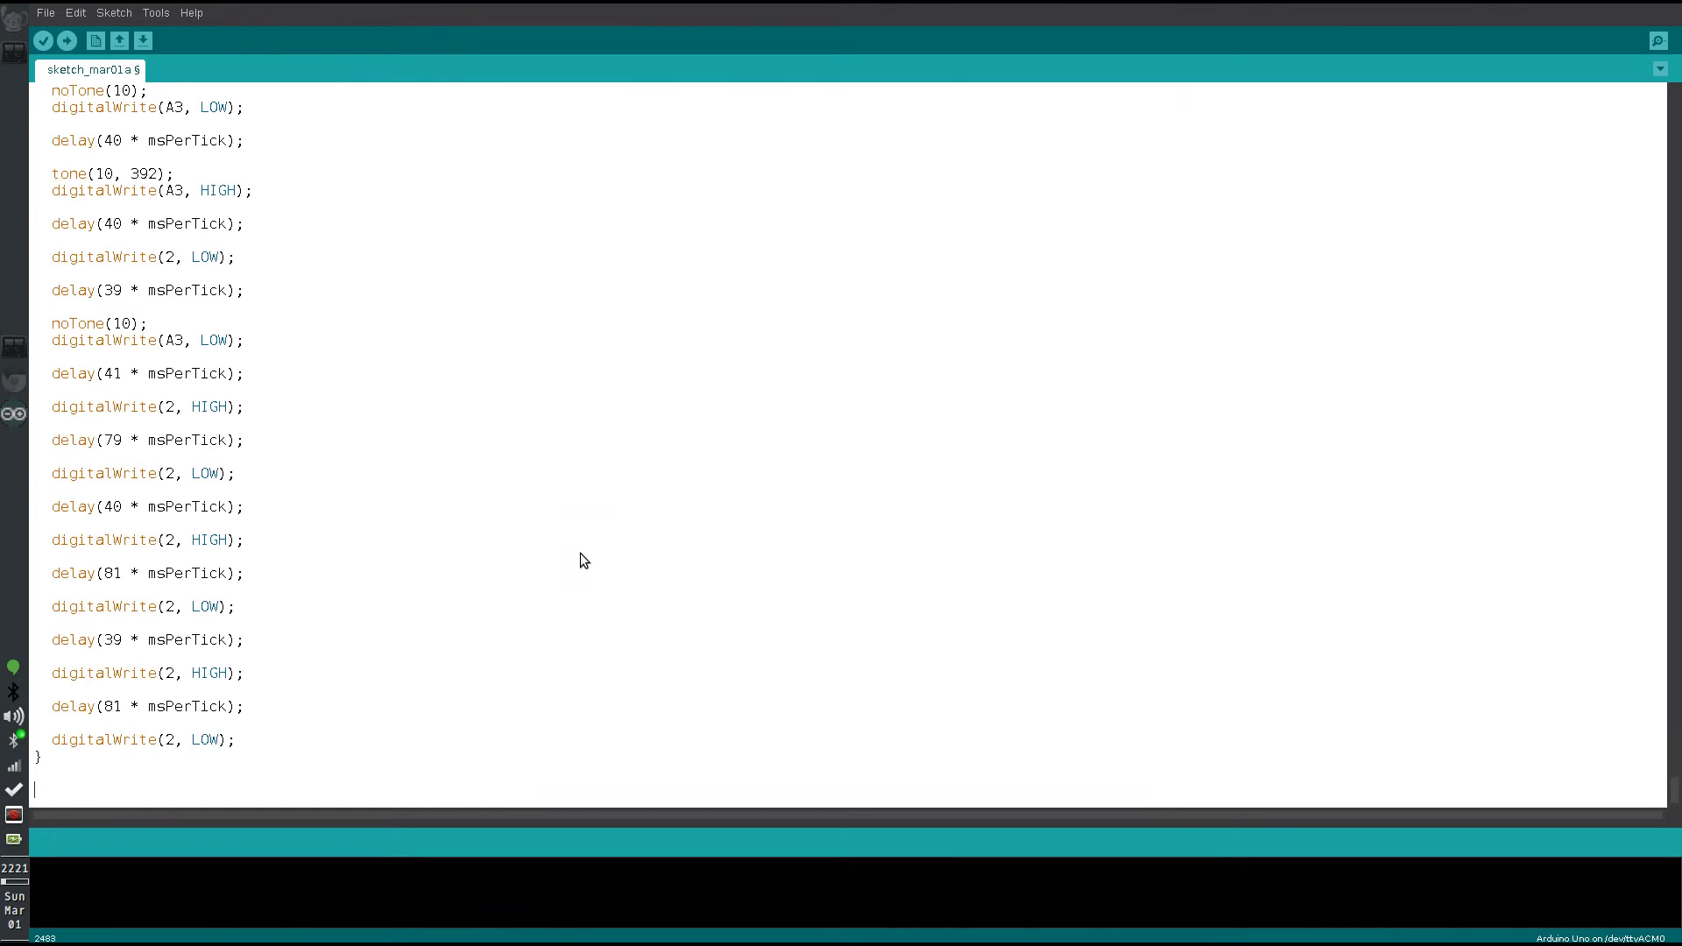
{"action": "key", "text": "ctrl+Home"}
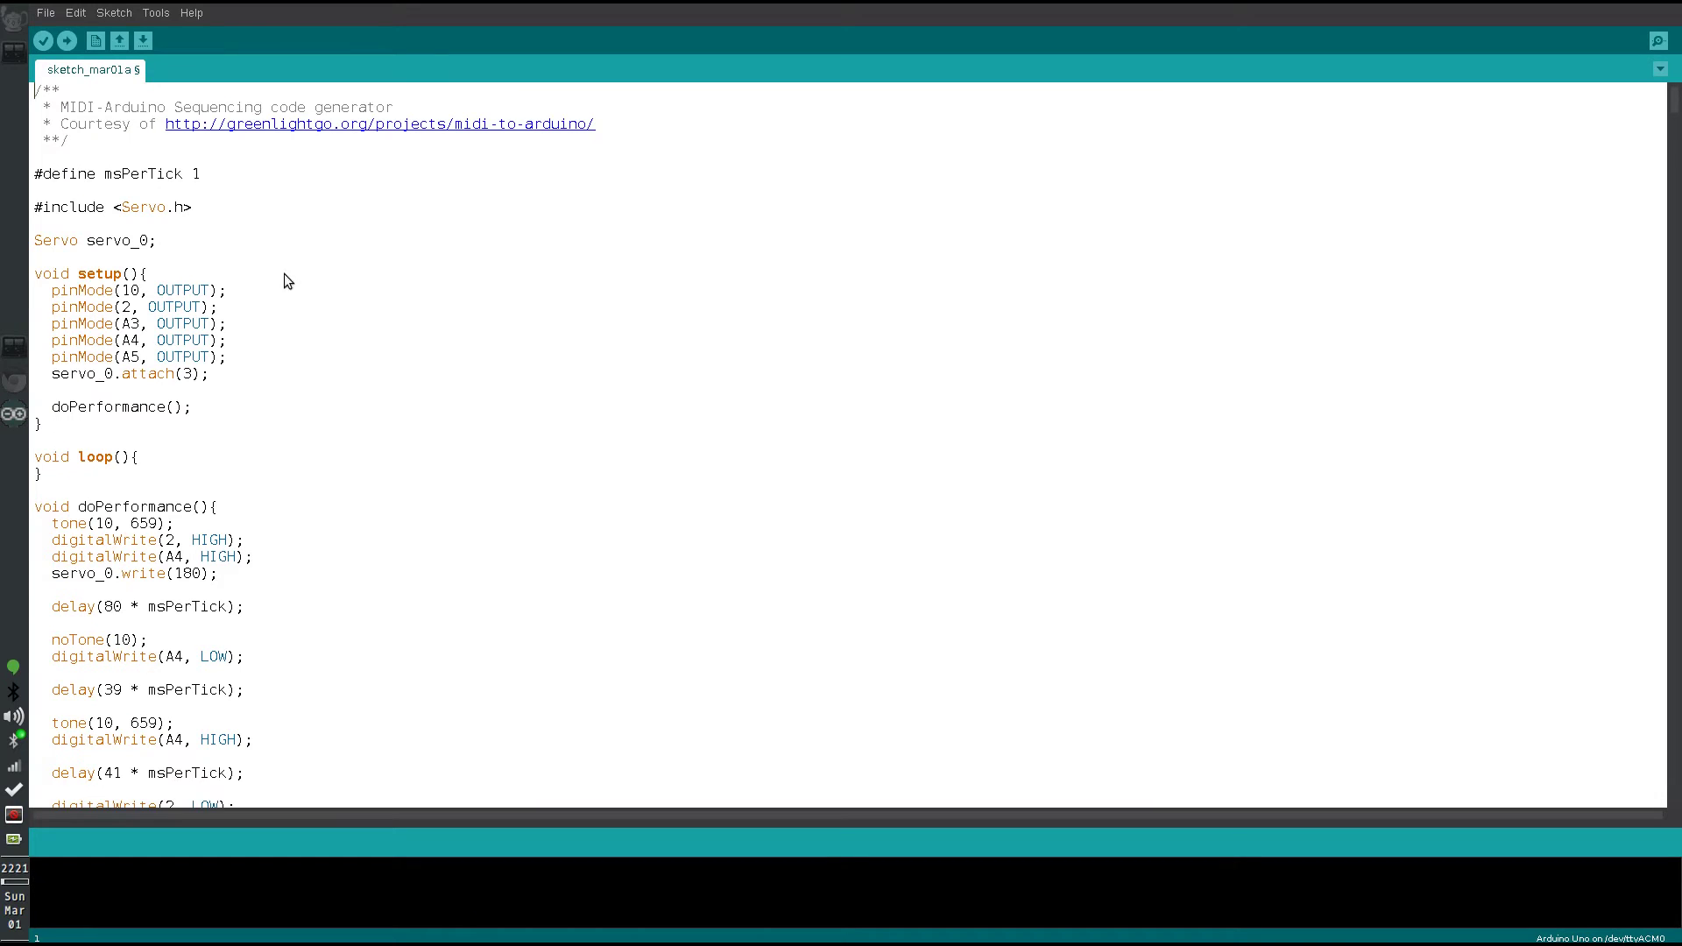
{"action": "left_click_drag", "start_coordinate": [35, 208], "coordinate": [155, 244]}
{"action": "double_click", "coordinate": [188, 375]}
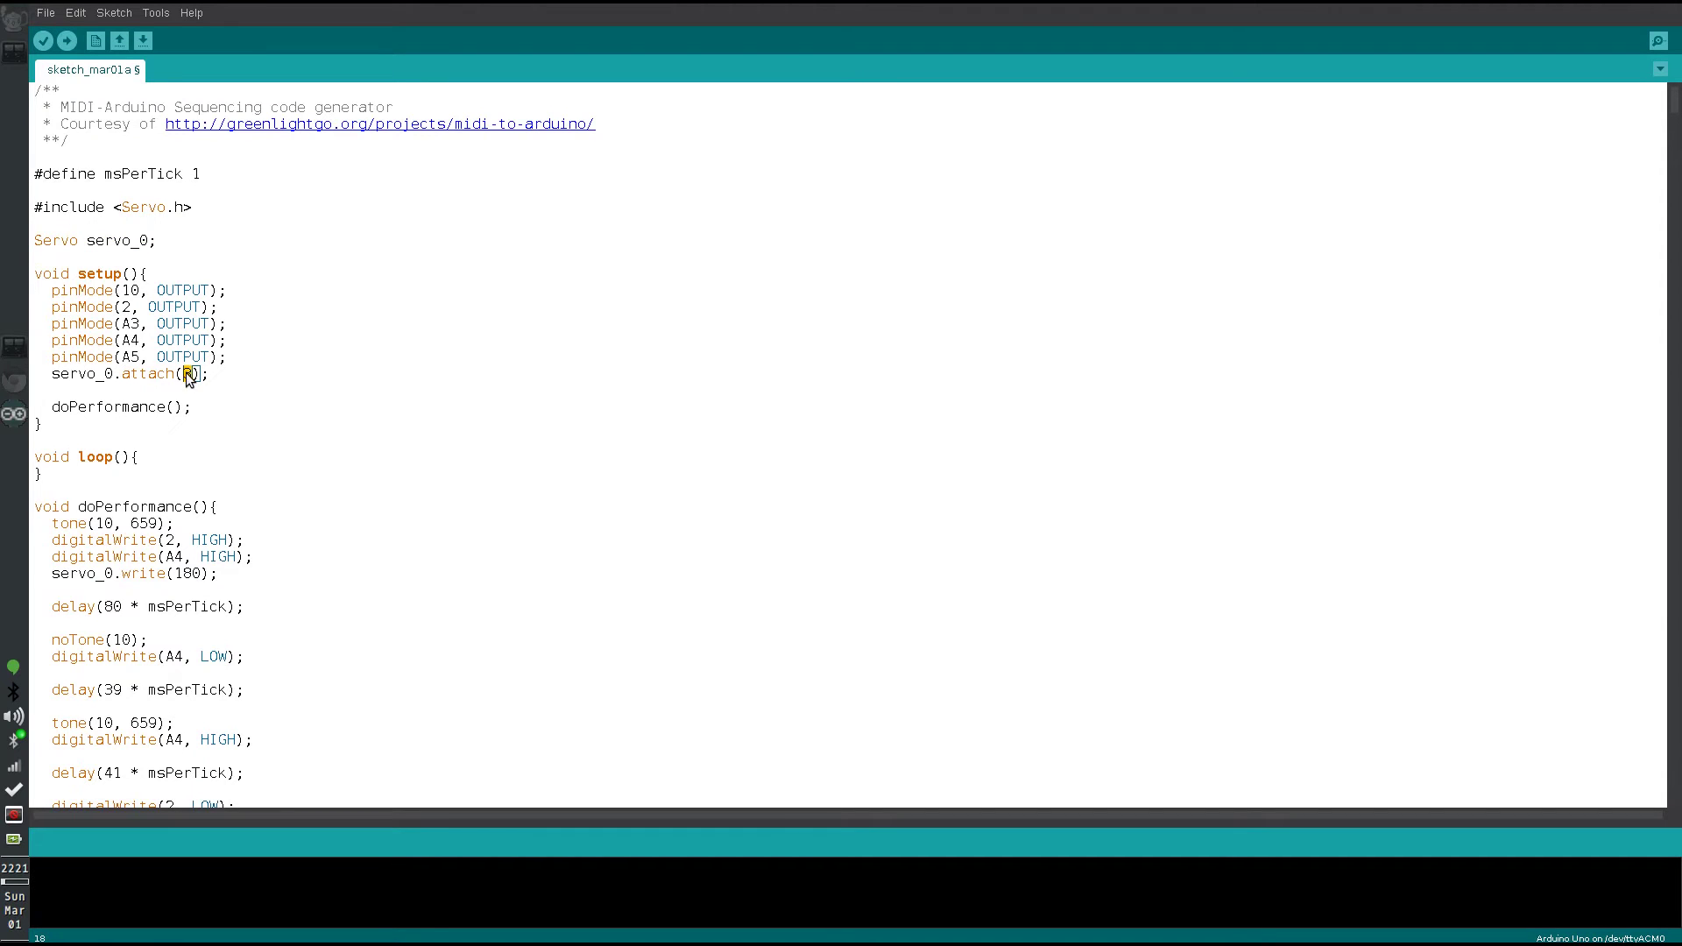
Step: Highlight the five pinMode output lines, the doPerformance() call and header, and the empty loop()
{"action": "left_click", "coordinate": [54, 292]}
{"action": "left_click_drag", "start_coordinate": [56, 292], "coordinate": [244, 352]}
{"action": "scroll", "coordinate": [328, 366], "scroll_direction": "down", "scroll_amount": 2}
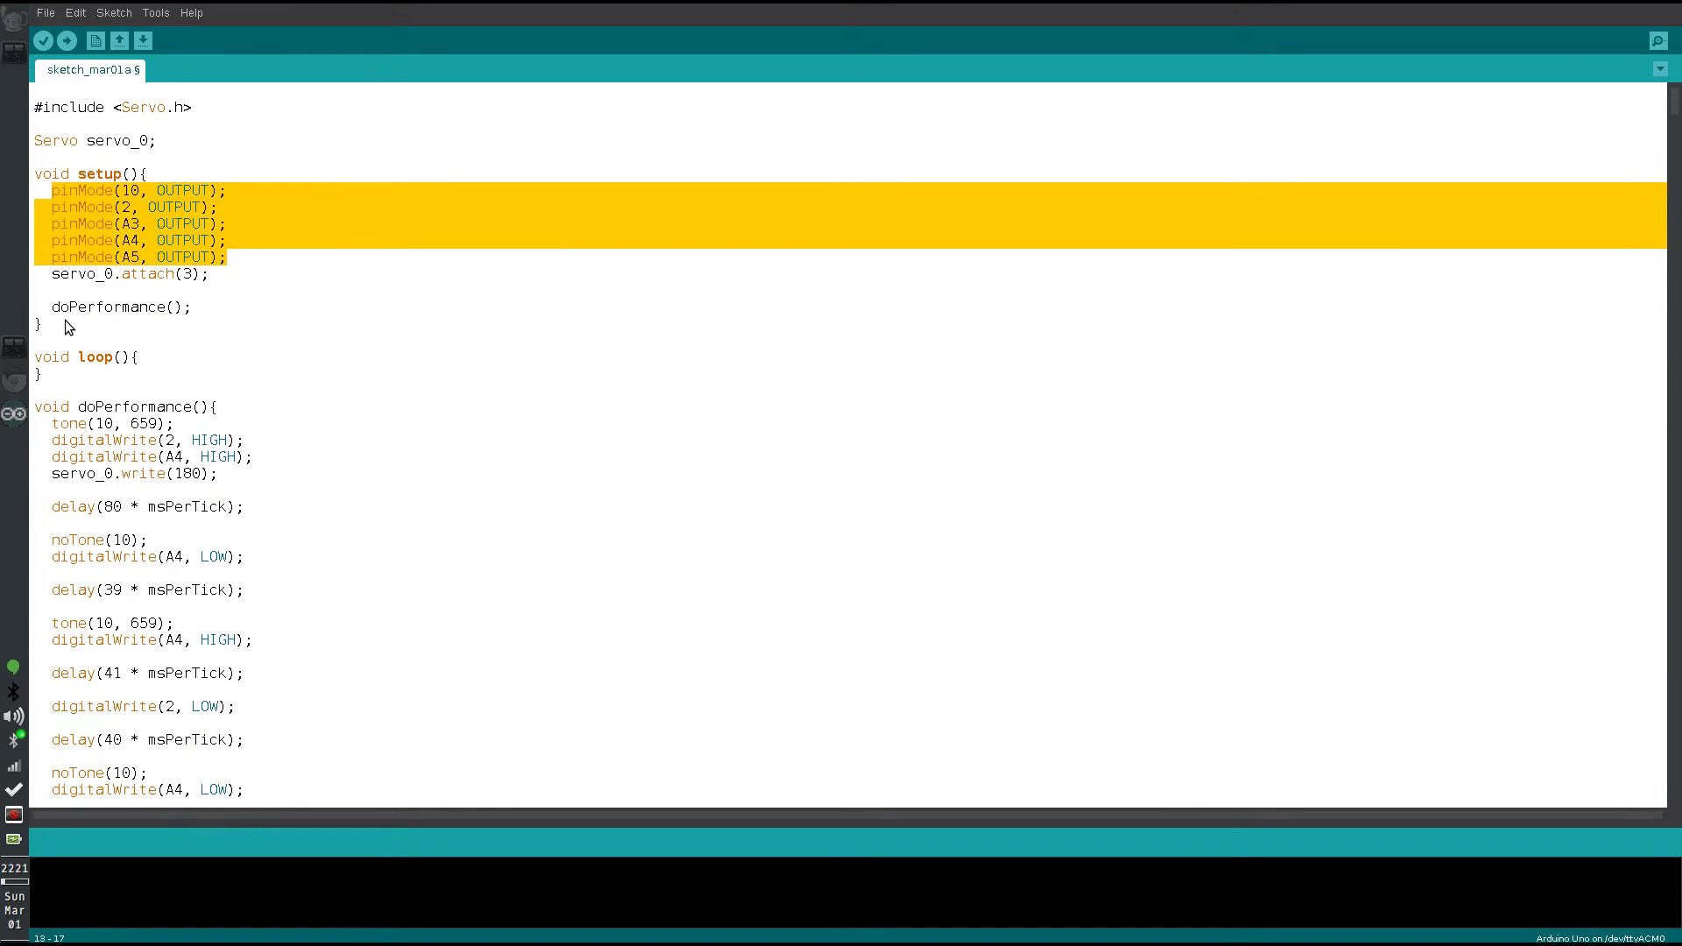
{"action": "left_click_drag", "start_coordinate": [41, 409], "coordinate": [203, 408]}
{"action": "left_click_drag", "start_coordinate": [59, 308], "coordinate": [160, 316]}
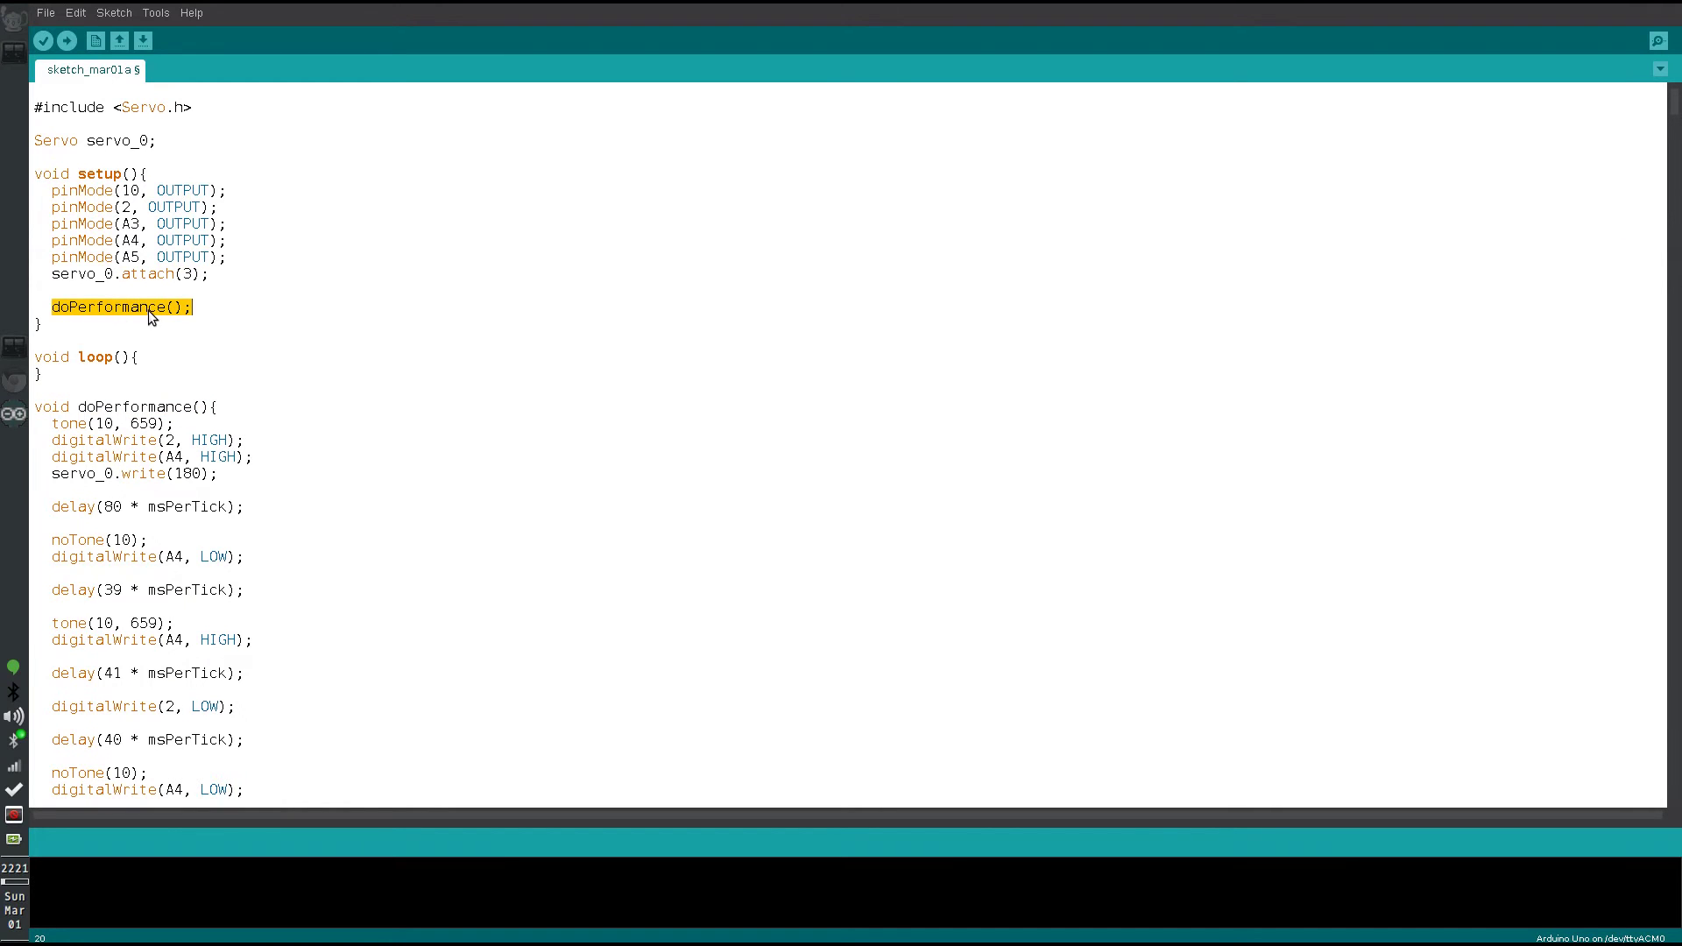
{"action": "triple_click", "coordinate": [145, 308]}
{"action": "double_click", "coordinate": [122, 310]}
{"action": "triple_click", "coordinate": [121, 310]}
{"action": "left_click", "coordinate": [149, 359]}
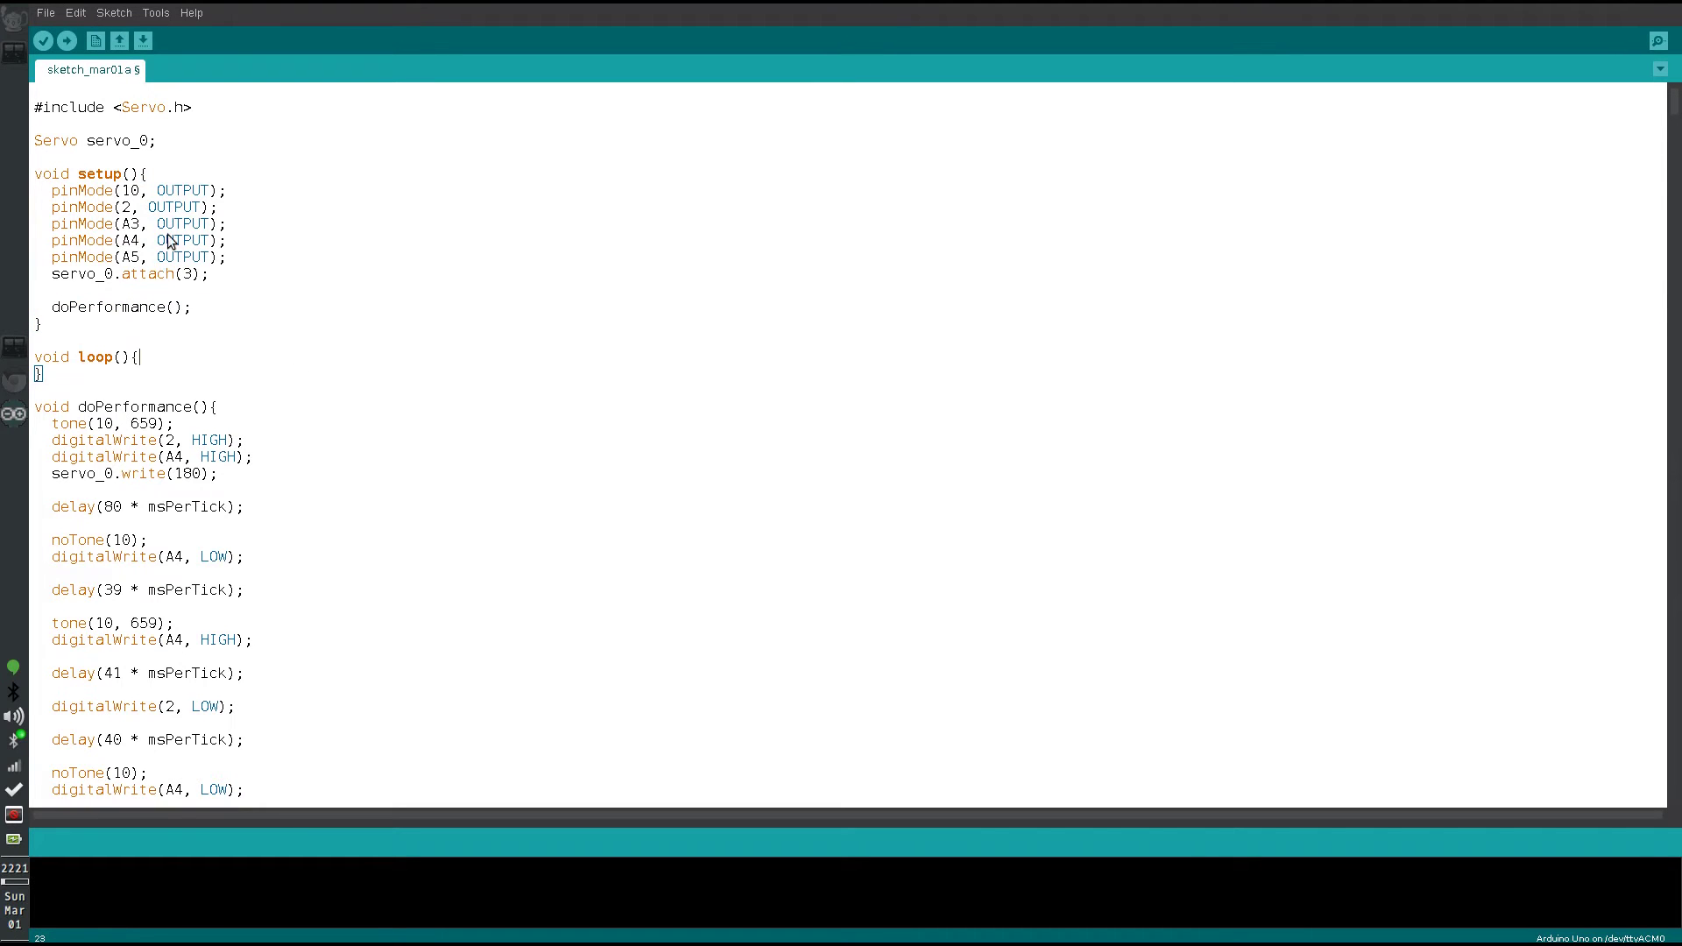
{"action": "scroll", "coordinate": [361, 360], "scroll_direction": "down", "scroll_amount": 3}
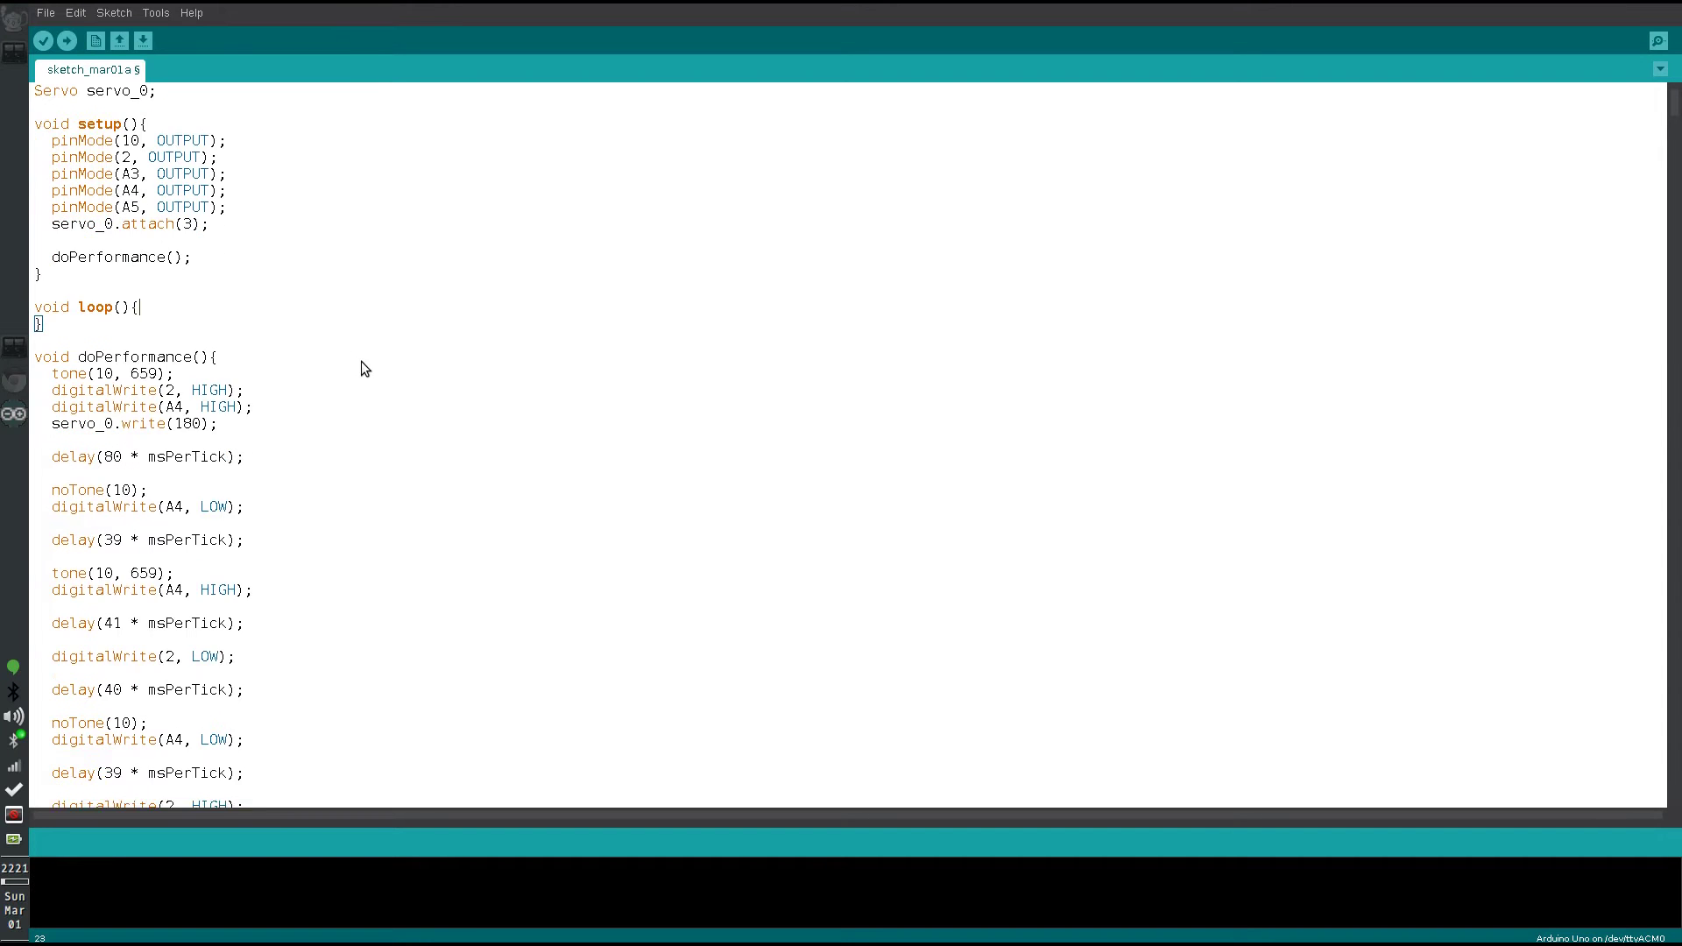
{"action": "scroll", "coordinate": [186, 324], "scroll_direction": "down", "scroll_amount": 1}
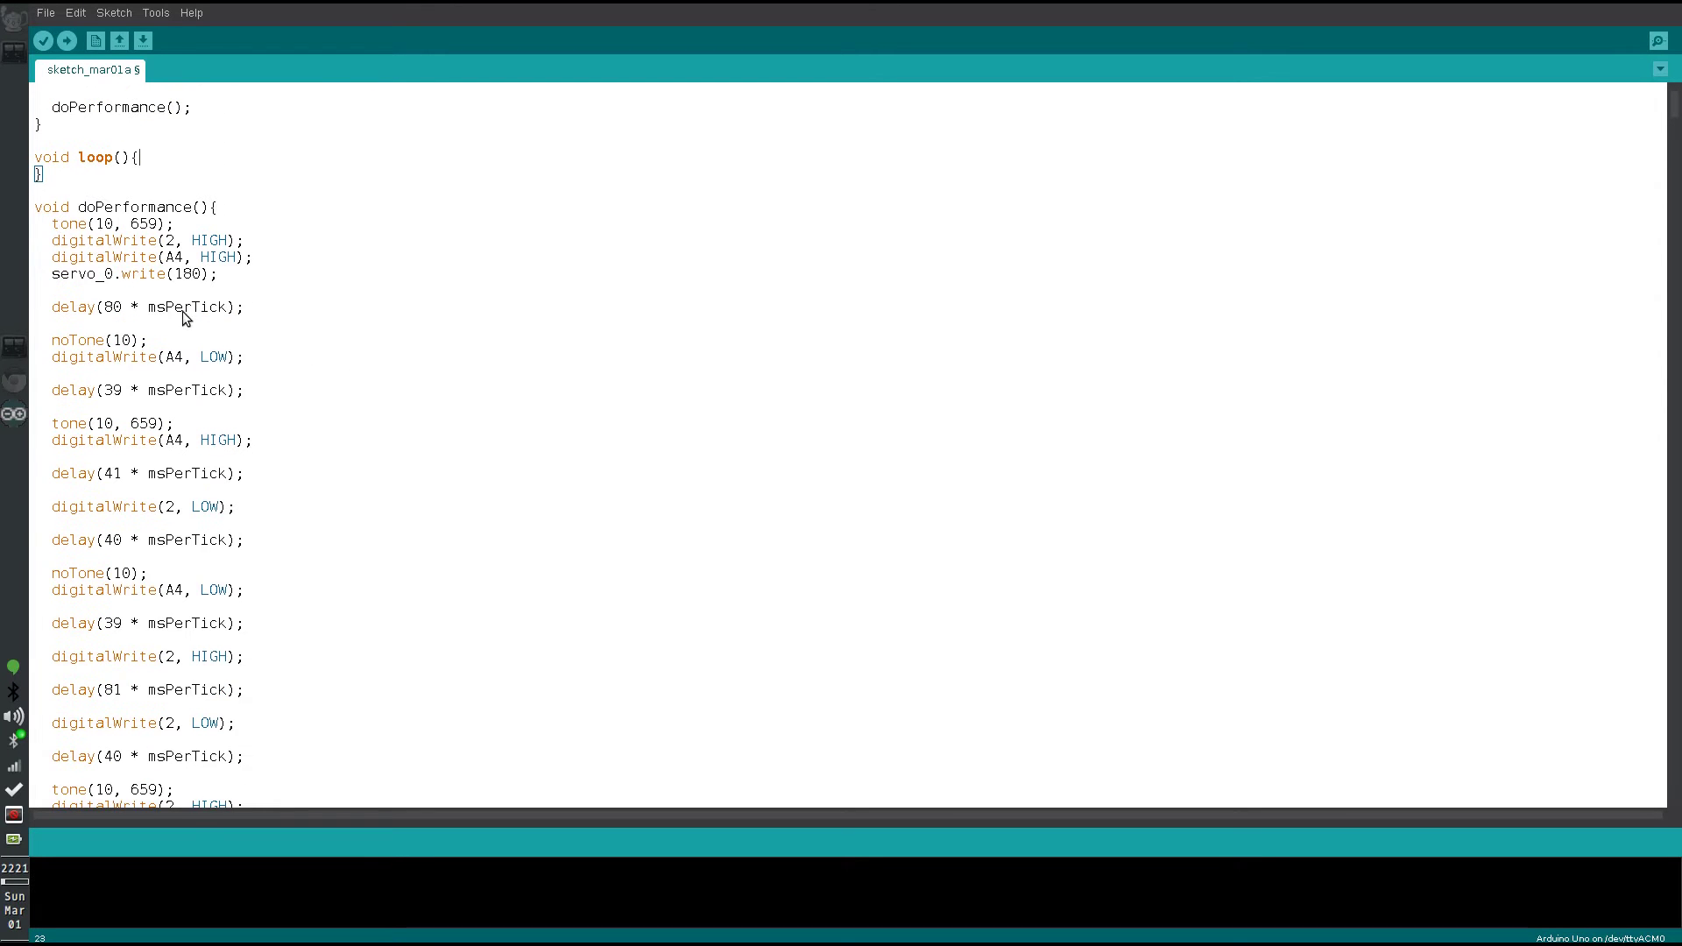
{"action": "double_click", "coordinate": [53, 226]}
{"action": "left_click_drag", "start_coordinate": [99, 234], "coordinate": [118, 235]}
{"action": "double_click", "coordinate": [143, 224]}
{"action": "left_click_drag", "start_coordinate": [157, 243], "coordinate": [210, 244]}
{"action": "left_click", "coordinate": [169, 247]}
{"action": "double_click", "coordinate": [170, 256]}
{"action": "left_click_drag", "start_coordinate": [52, 274], "coordinate": [202, 282]}
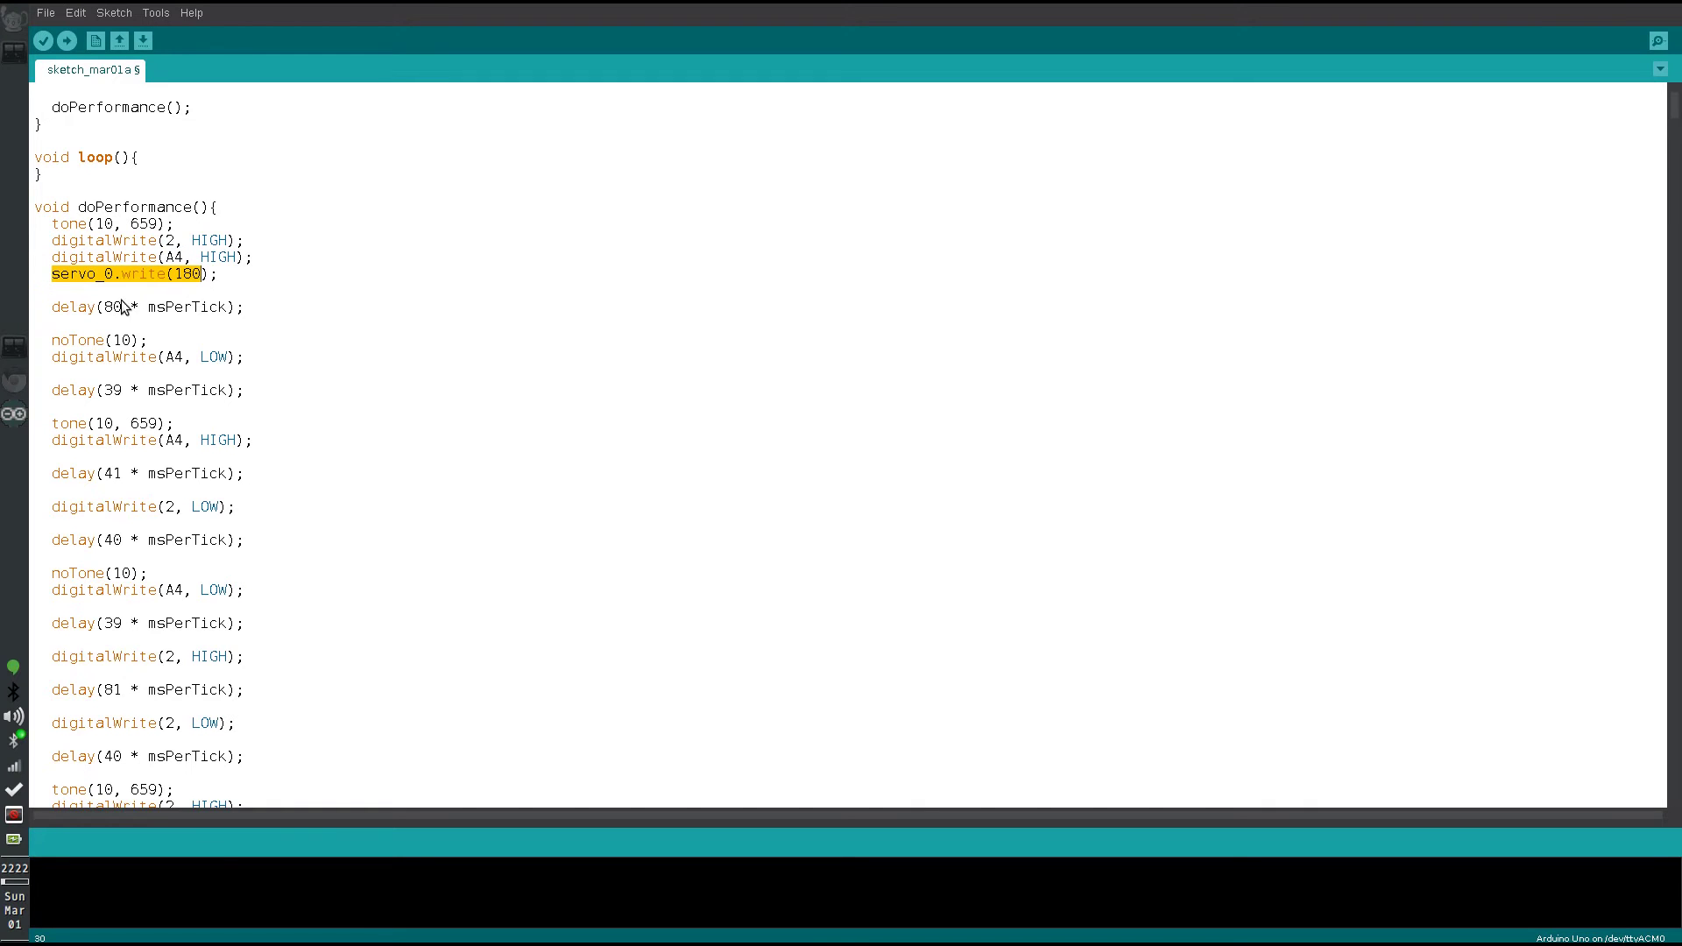
{"action": "left_click_drag", "start_coordinate": [53, 309], "coordinate": [215, 308]}
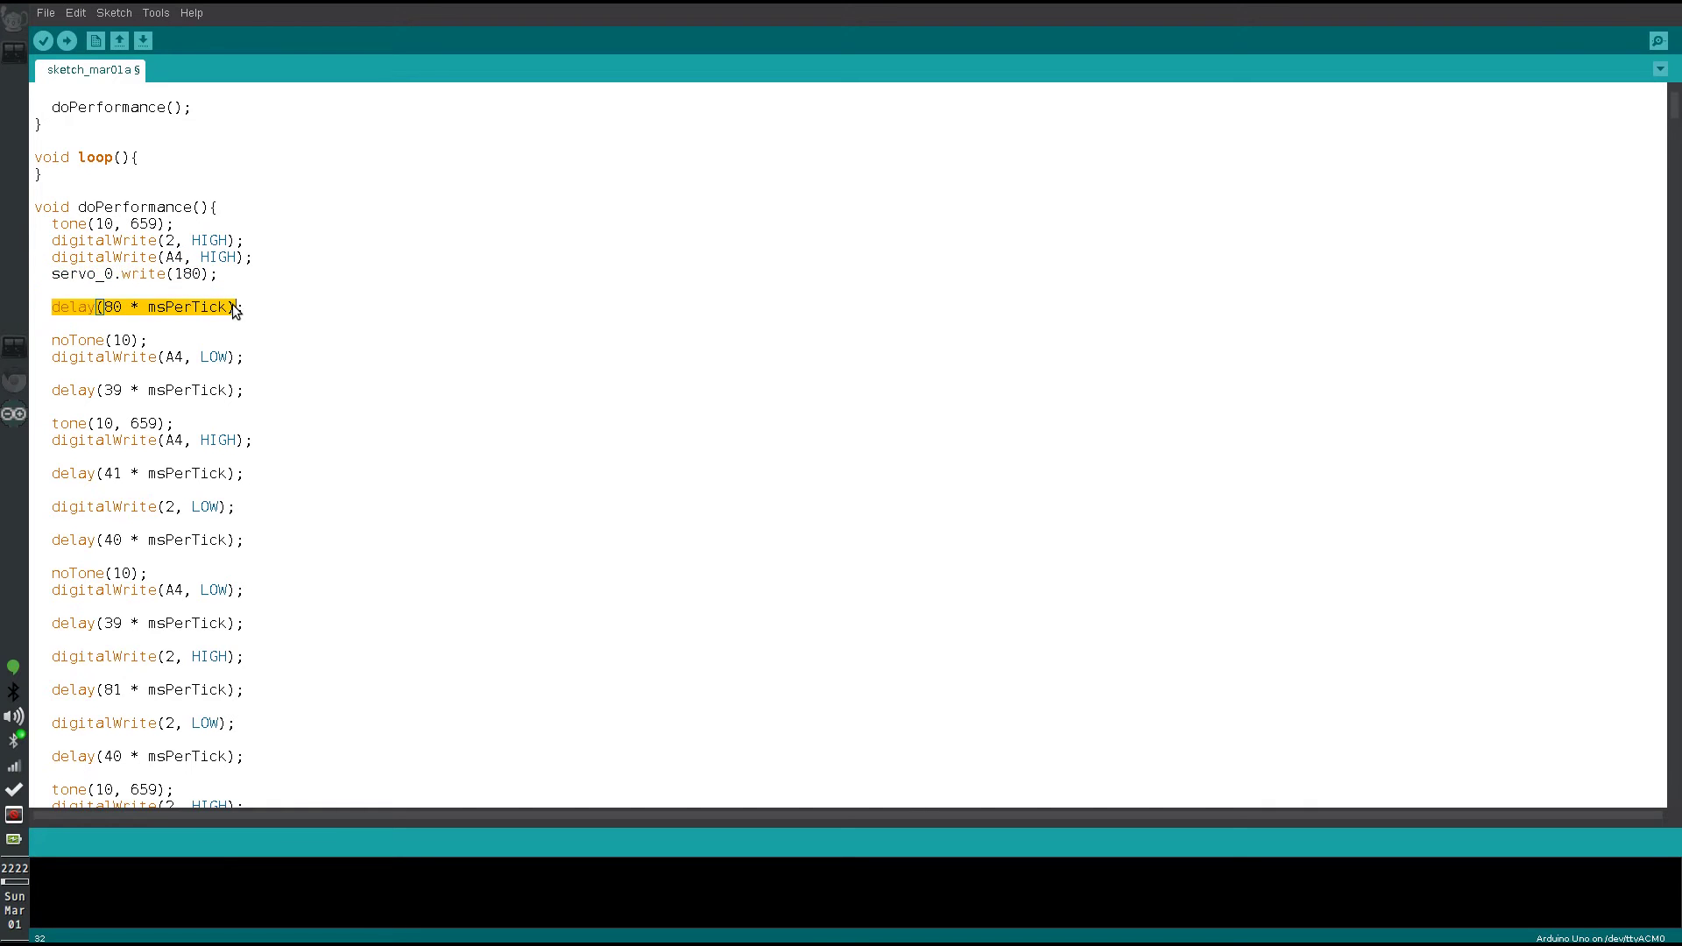
{"action": "left_click_drag", "start_coordinate": [86, 342], "coordinate": [112, 359]}
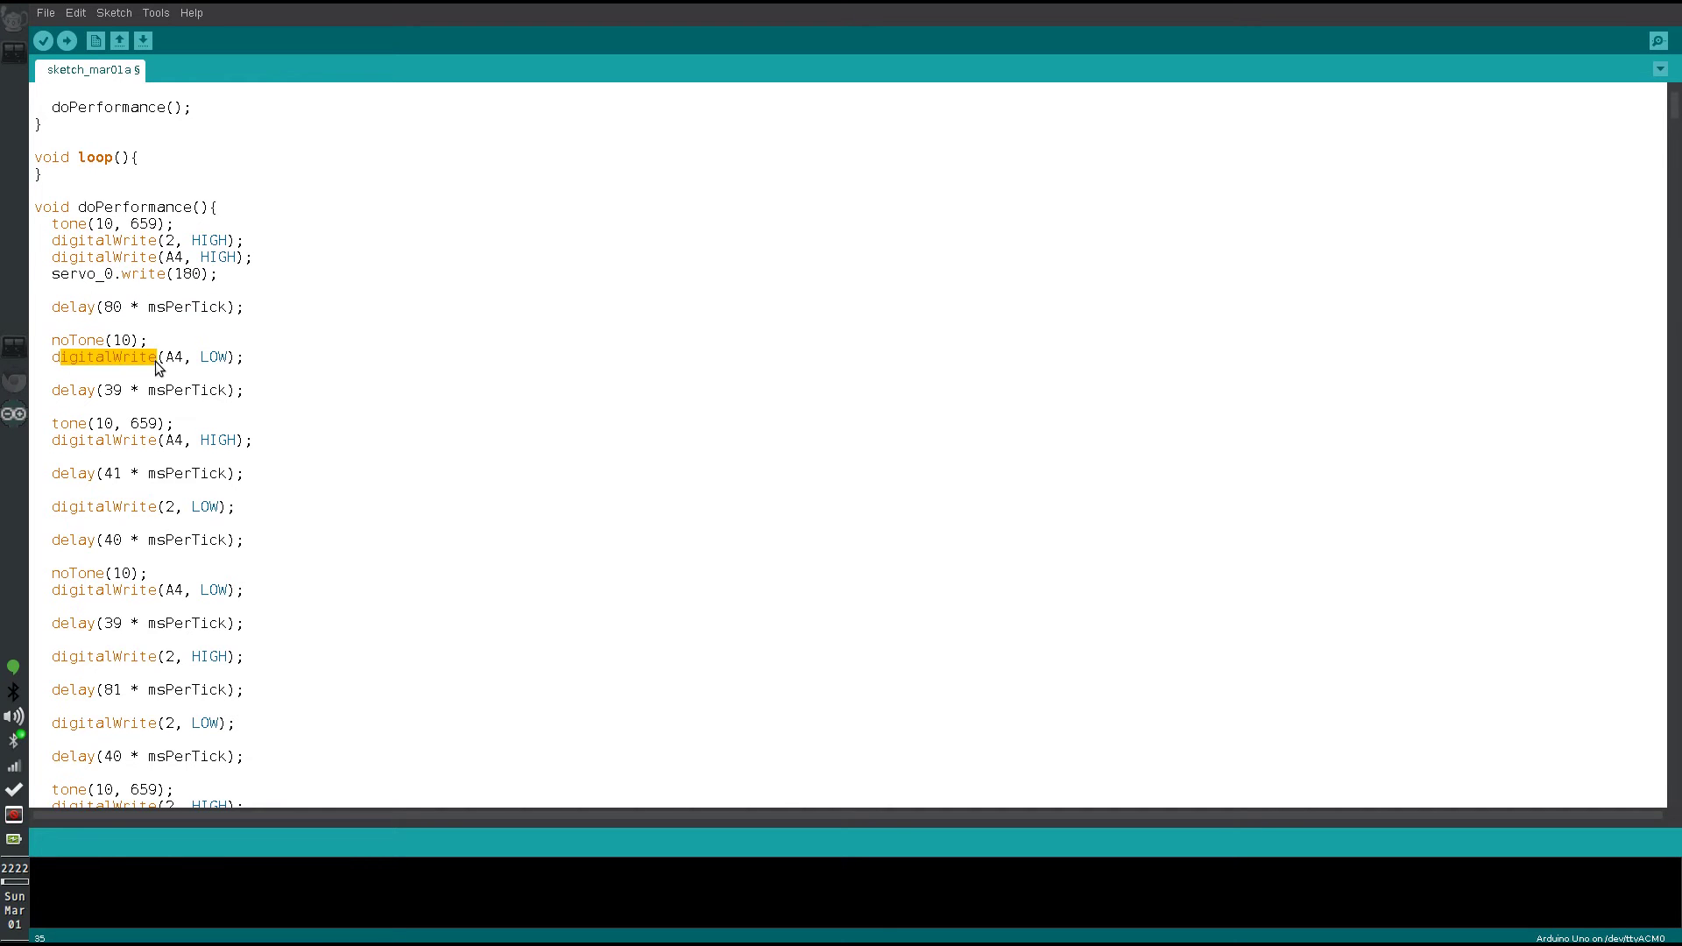
{"action": "left_click", "coordinate": [155, 361]}
{"action": "left_click_drag", "start_coordinate": [164, 360], "coordinate": [210, 366]}
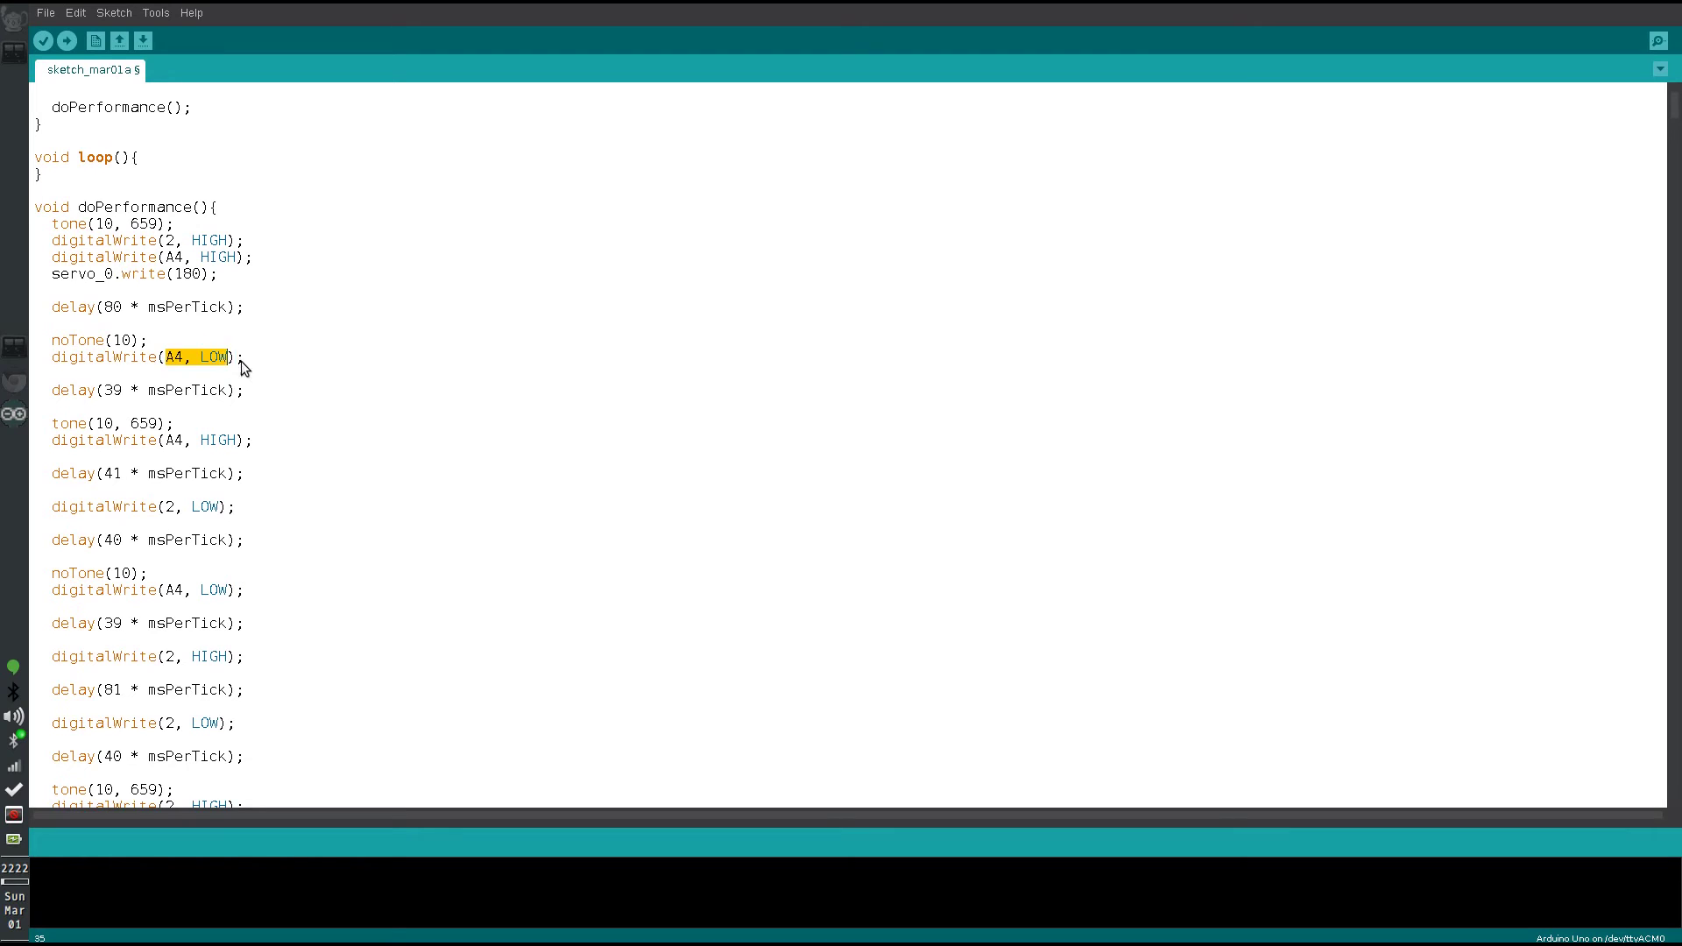
{"action": "left_click_drag", "start_coordinate": [53, 391], "coordinate": [215, 394]}
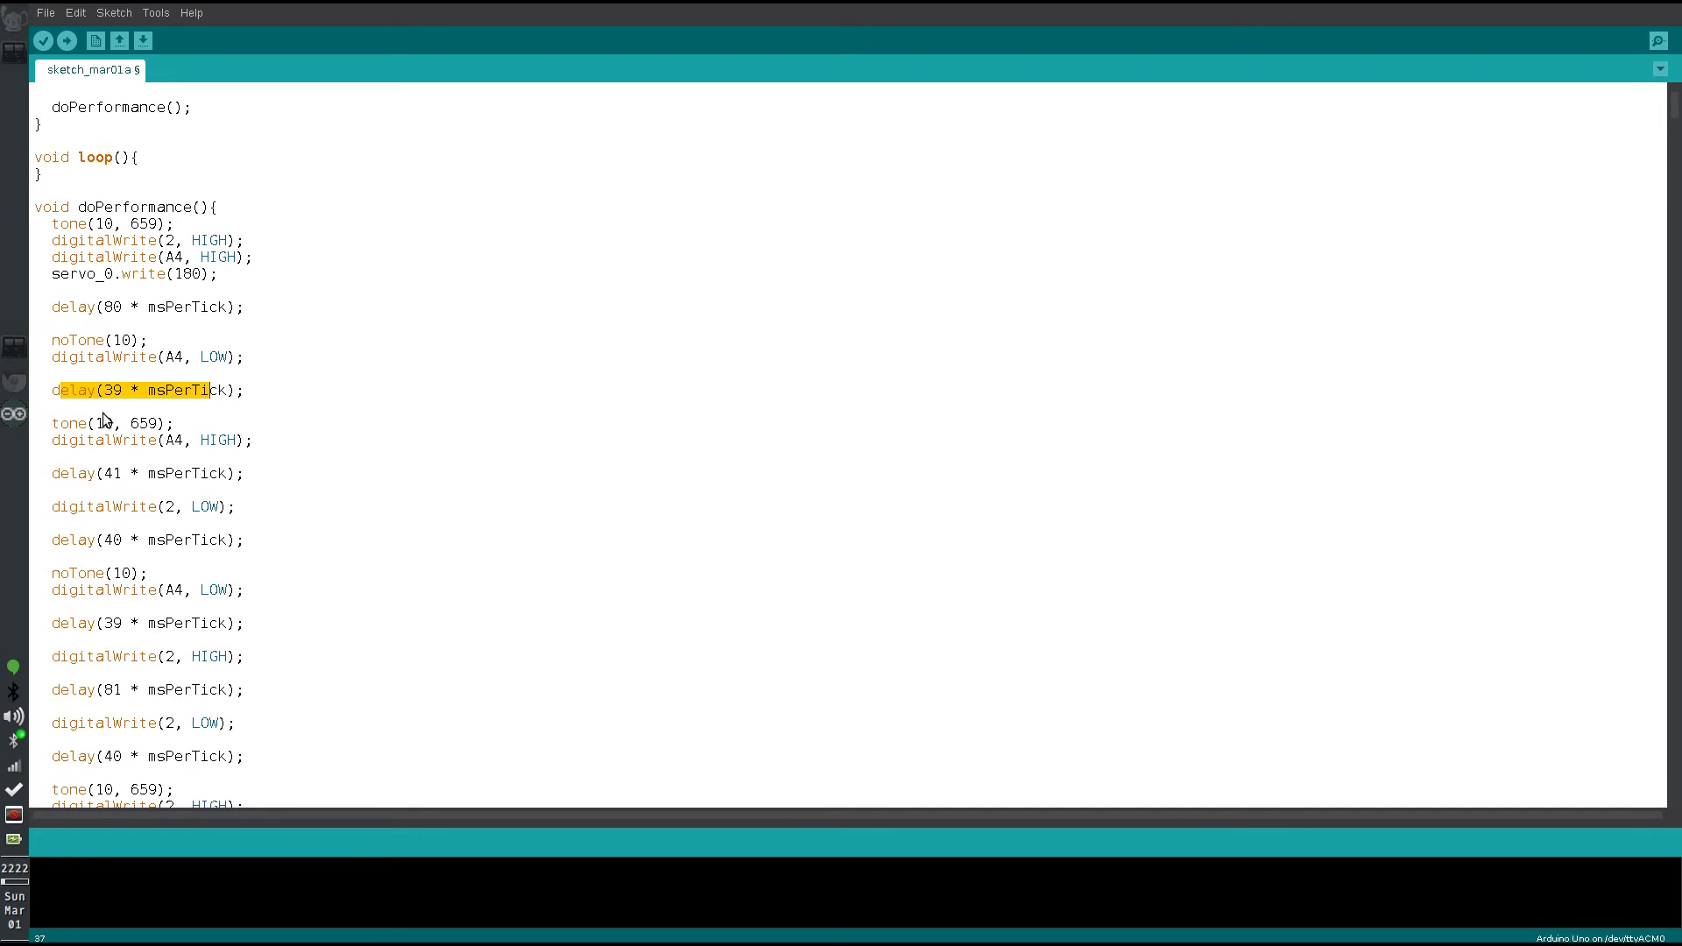
{"action": "left_click", "coordinate": [72, 429]}
{"action": "left_click_drag", "start_coordinate": [72, 430], "coordinate": [174, 429]}
{"action": "left_click_drag", "start_coordinate": [95, 343], "coordinate": [242, 366]}
{"action": "left_click_drag", "start_coordinate": [69, 393], "coordinate": [204, 394]}
{"action": "left_click_drag", "start_coordinate": [79, 426], "coordinate": [253, 443]}
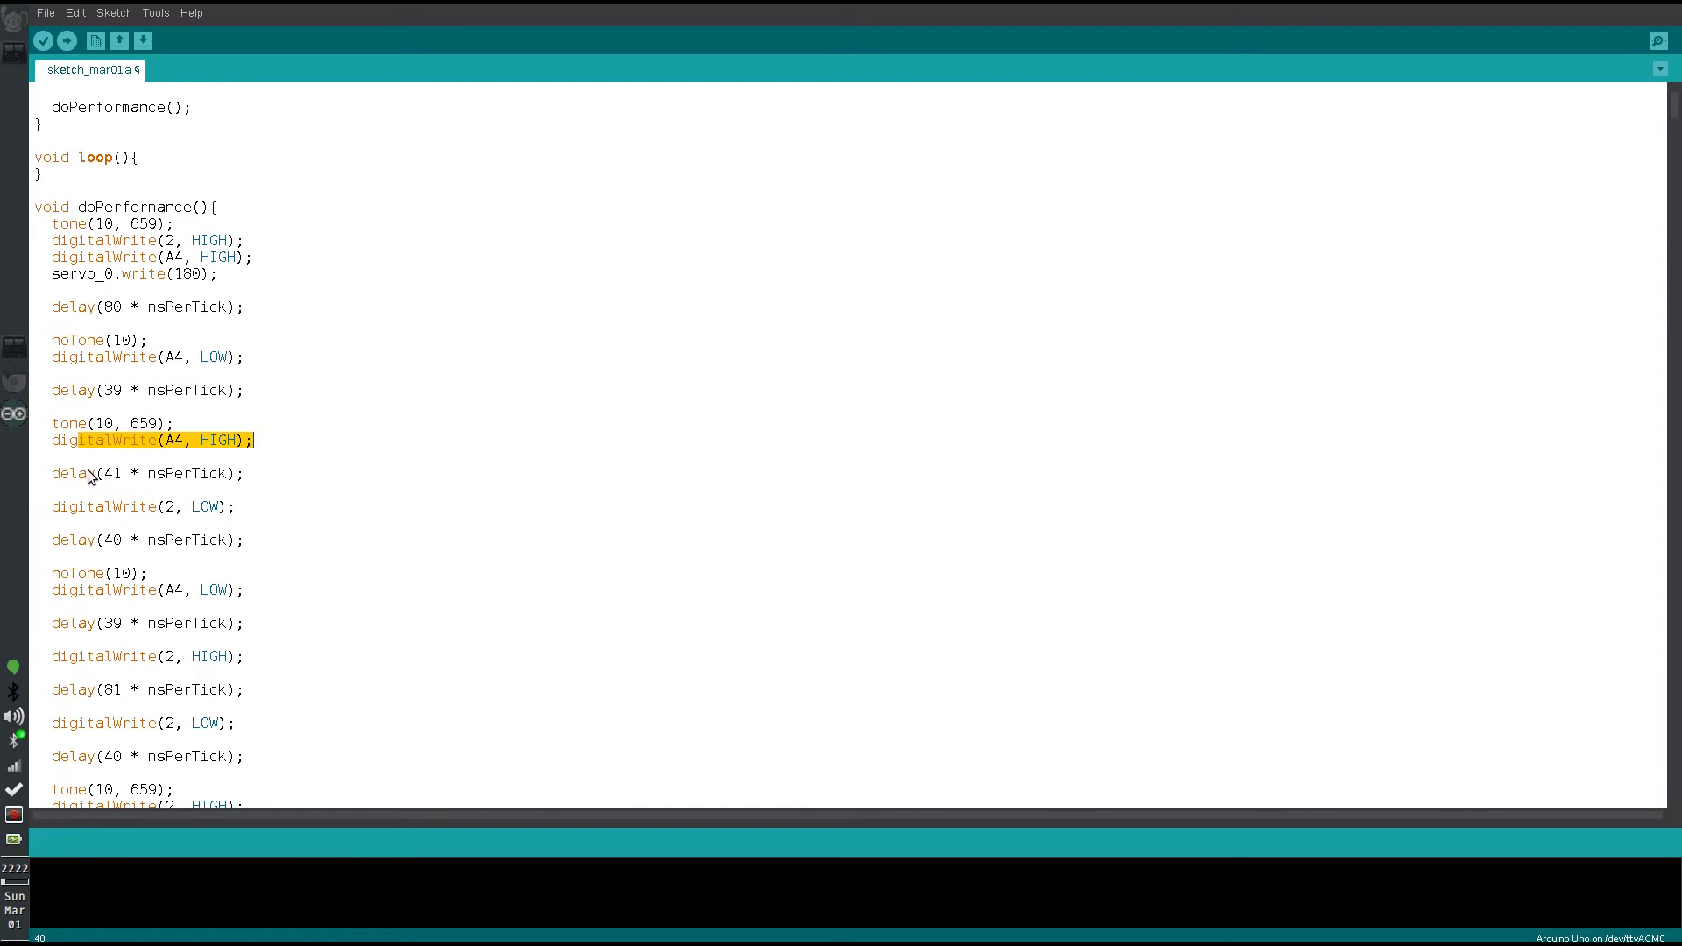
{"action": "left_click_drag", "start_coordinate": [78, 479], "coordinate": [232, 512]}
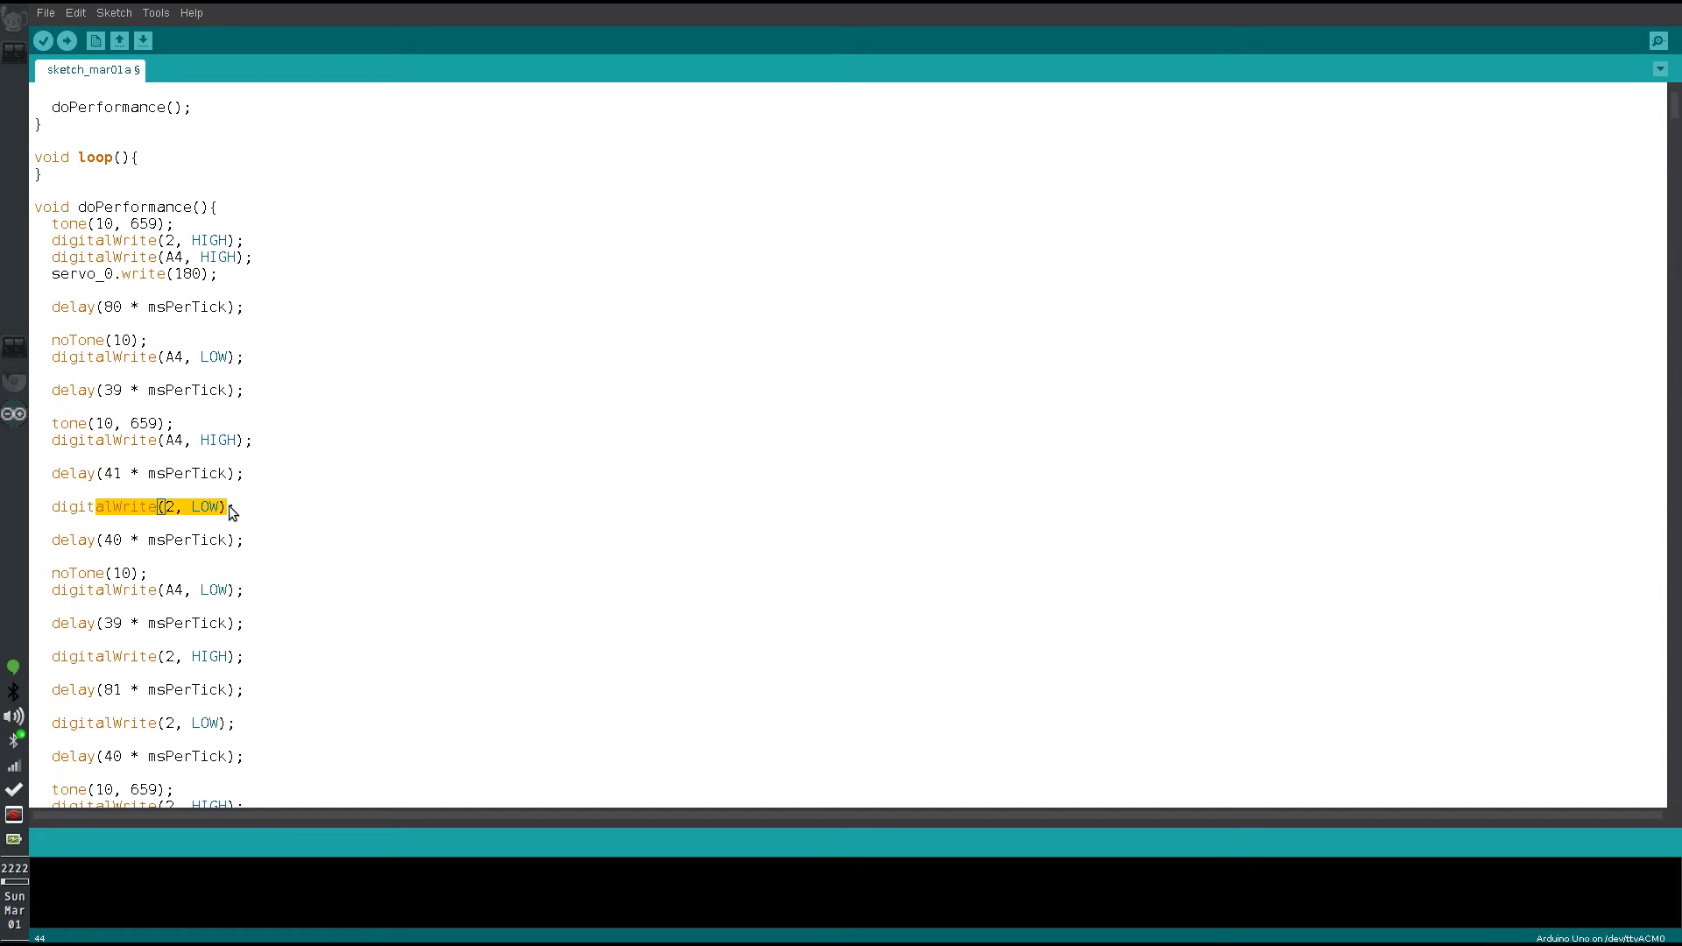
{"action": "left_click_drag", "start_coordinate": [86, 544], "coordinate": [178, 543]}
{"action": "left_click_drag", "start_coordinate": [88, 575], "coordinate": [210, 598]}
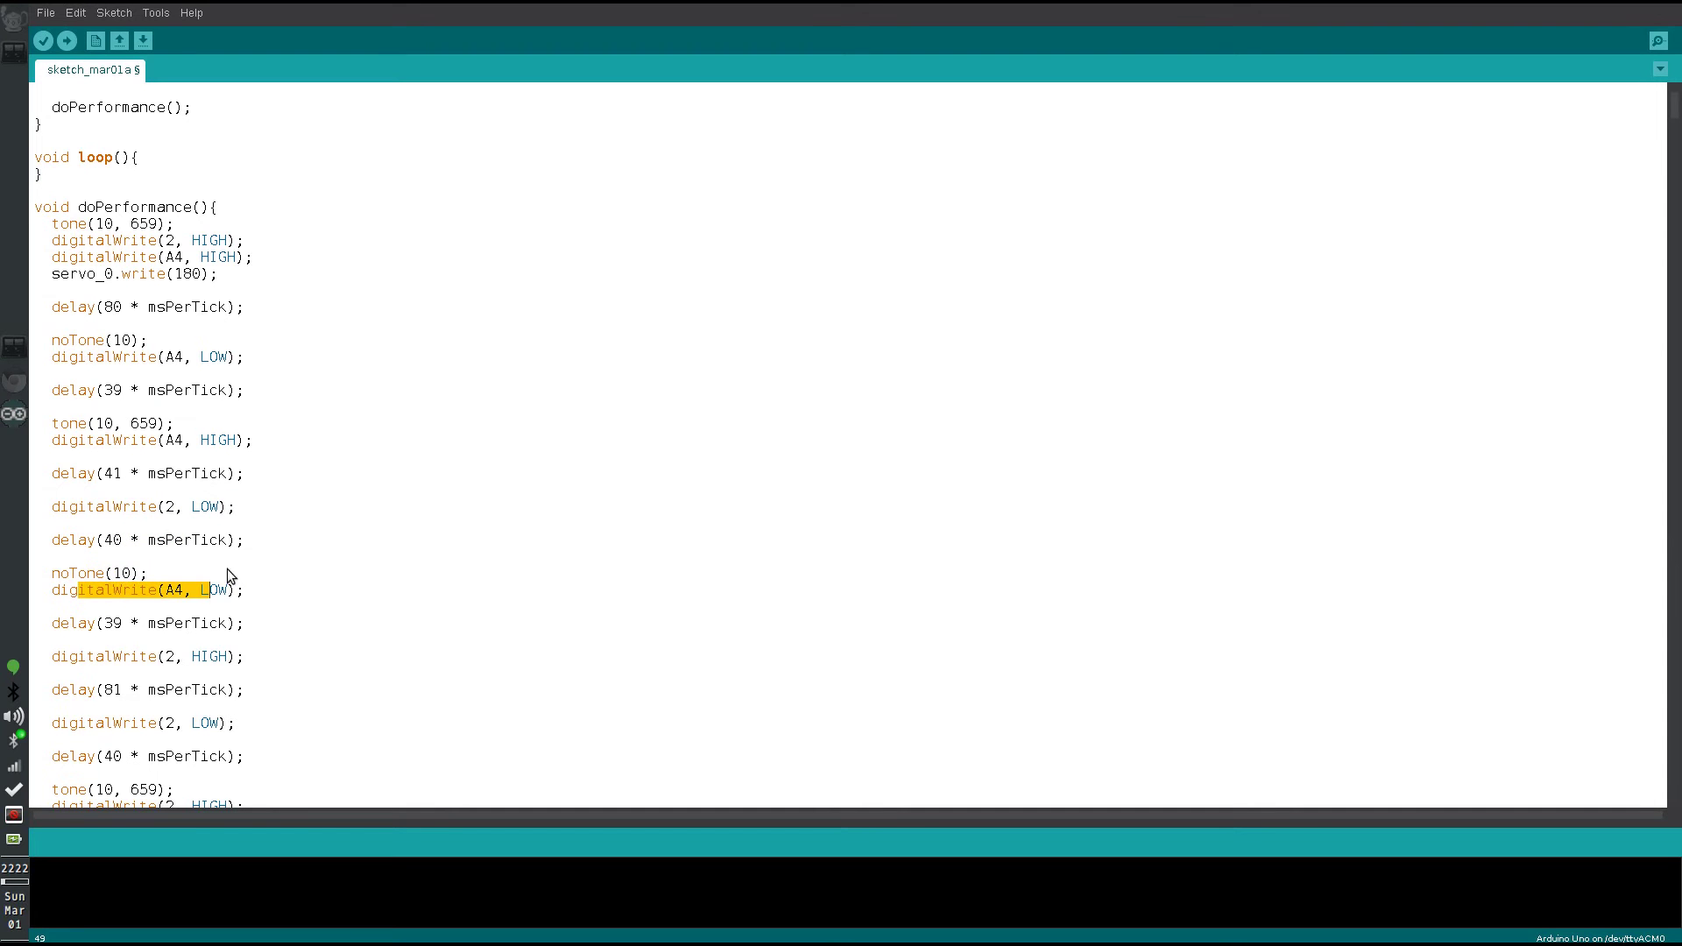
{"action": "scroll", "coordinate": [302, 499], "scroll_direction": "down", "scroll_amount": 15}
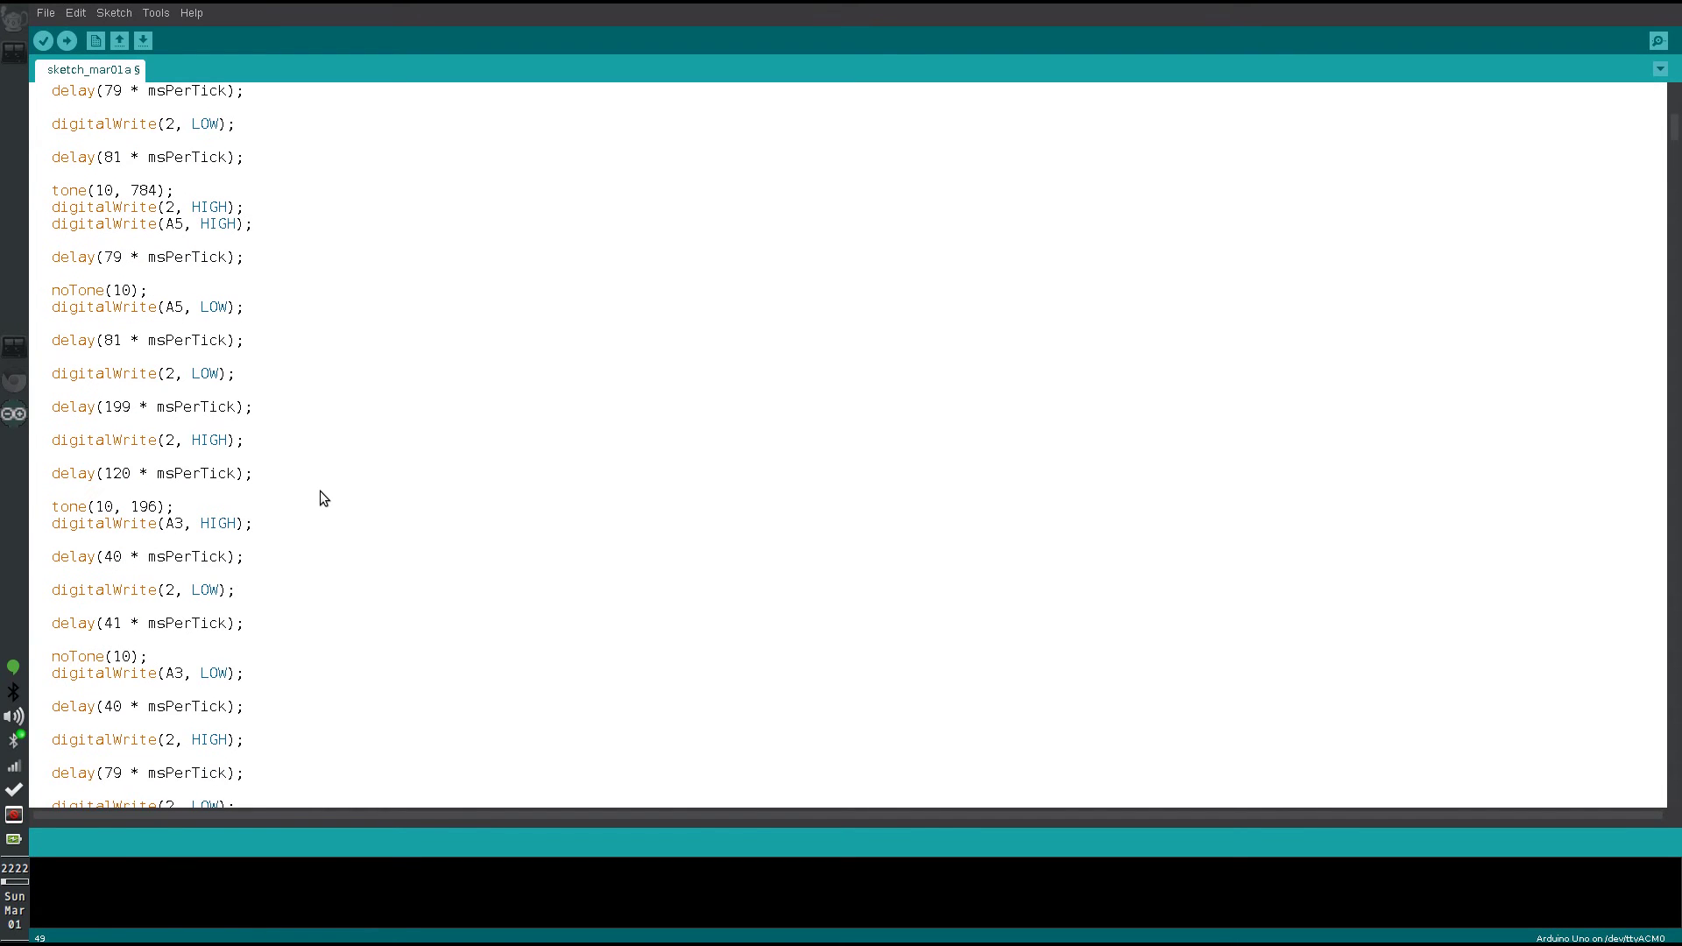
{"action": "scroll", "coordinate": [318, 489], "scroll_direction": "down", "scroll_amount": 8}
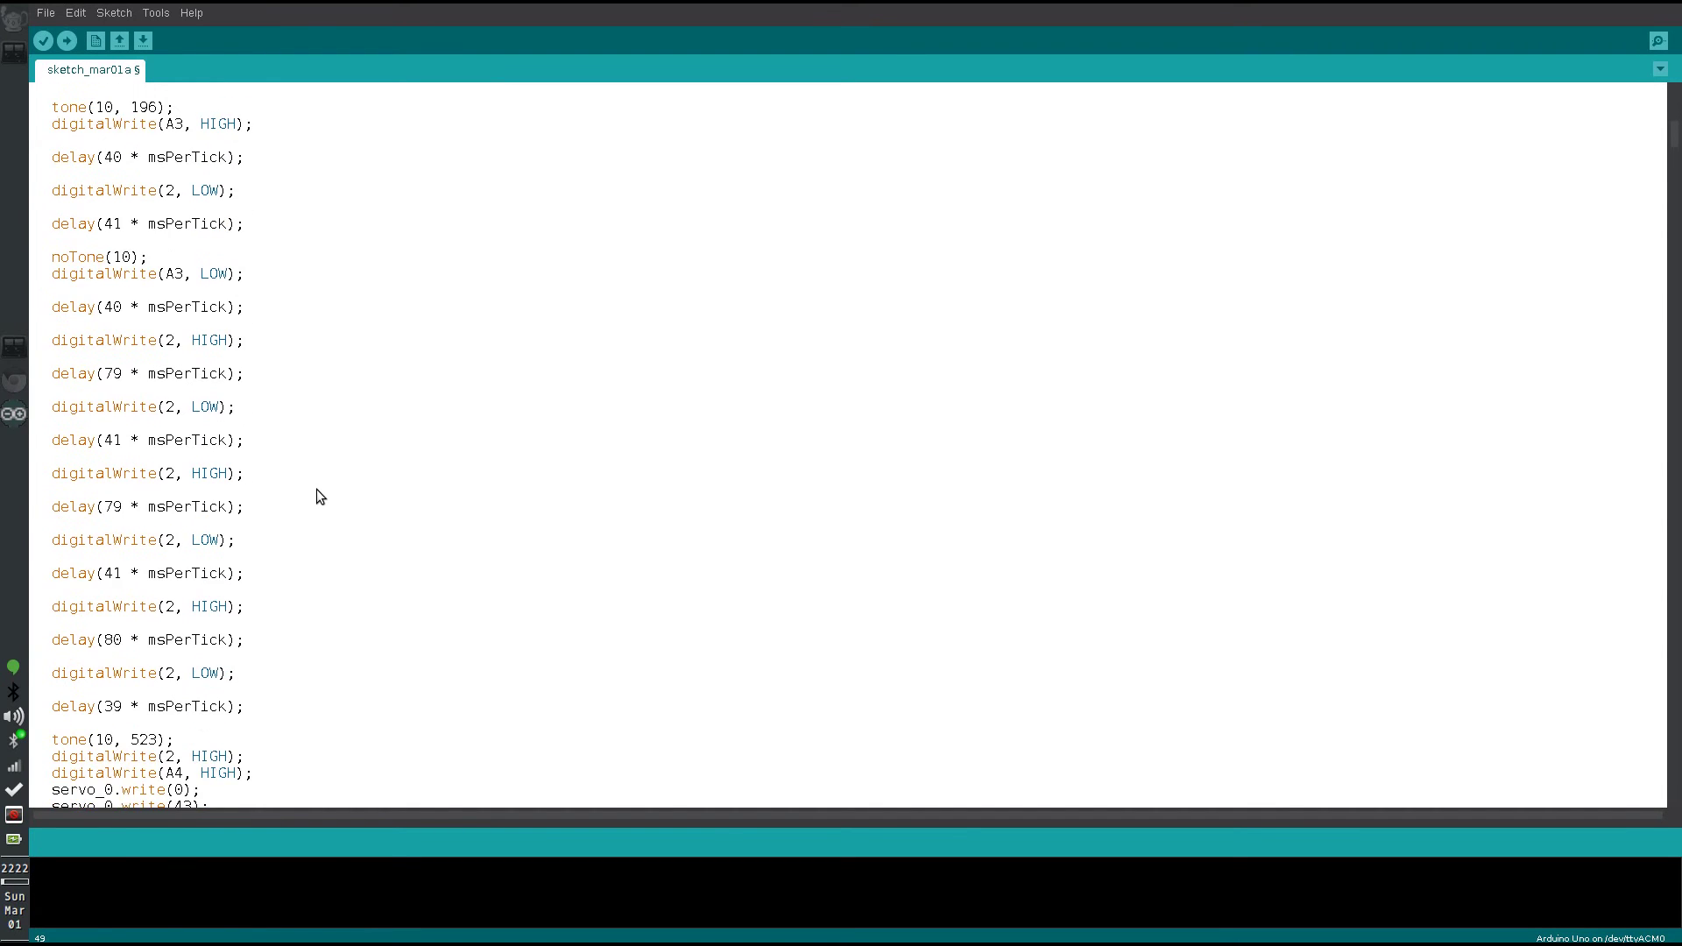
{"action": "scroll", "coordinate": [317, 489], "scroll_direction": "down", "scroll_amount": 7}
{"action": "scroll", "coordinate": [323, 496], "scroll_direction": "down", "scroll_amount": 15}
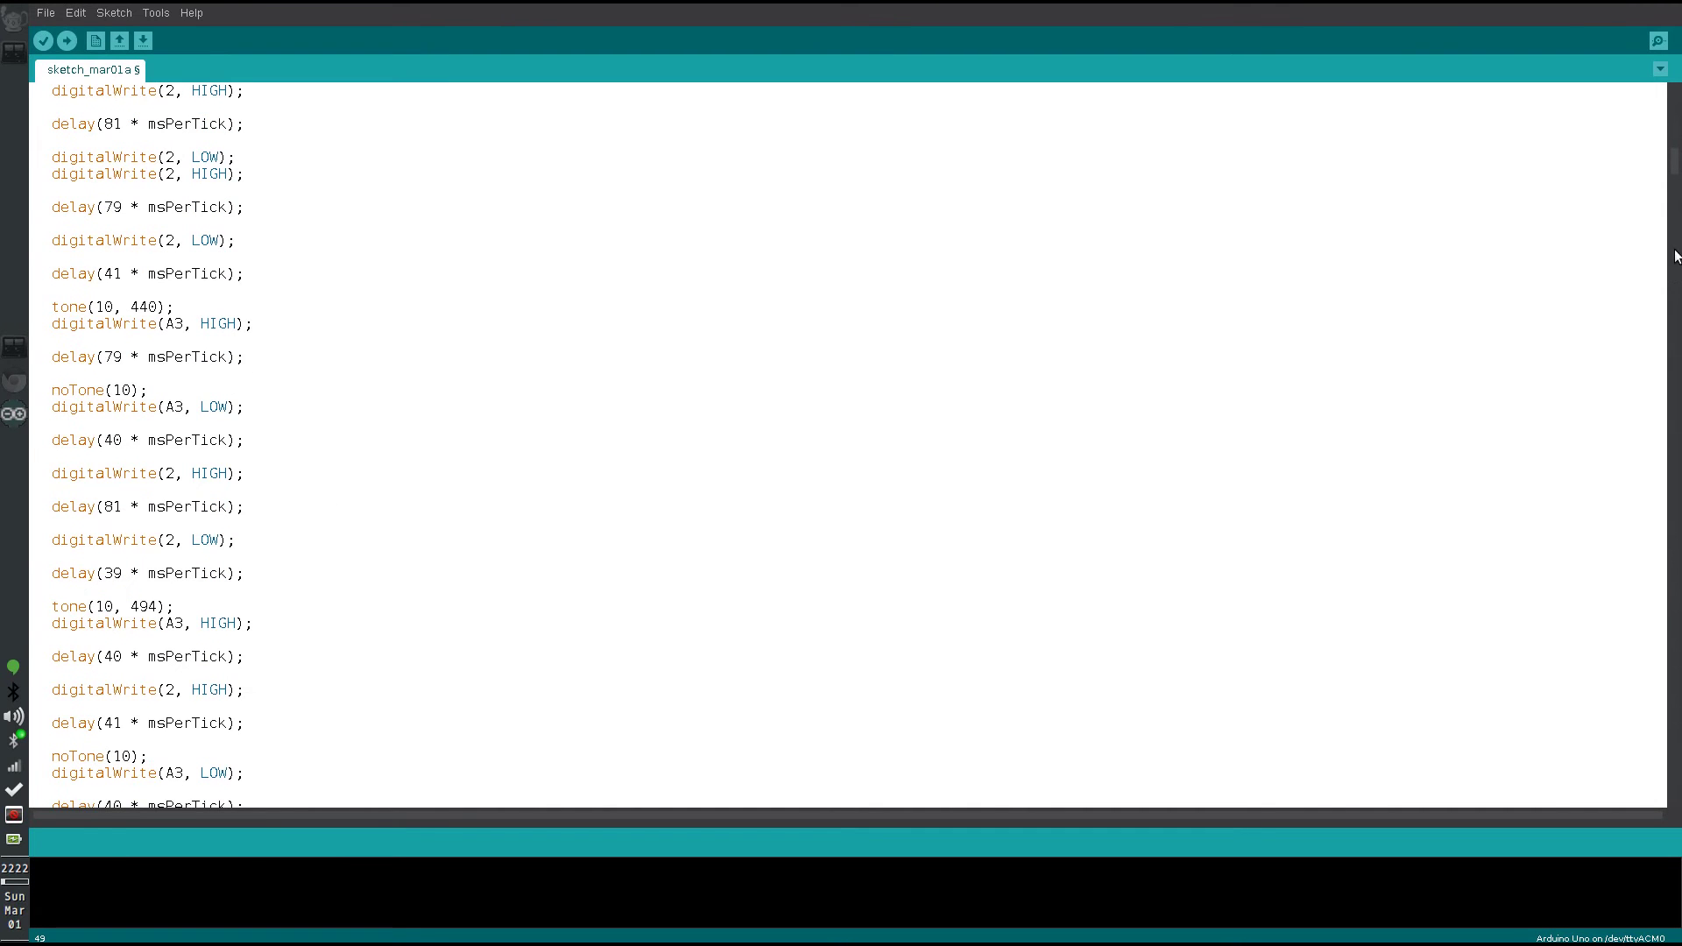
{"action": "mouse_move", "coordinate": [1678, 175]}
{"action": "left_mouse_down"}
{"action": "mouse_move", "coordinate": [1669, 404]}
{"action": "mouse_move", "coordinate": [1637, 502]}
{"action": "mouse_move", "coordinate": [1642, 796]}
{"action": "mouse_move", "coordinate": [1631, 329]}
{"action": "mouse_move", "coordinate": [1650, 96]}
{"action": "left_mouse_up"}
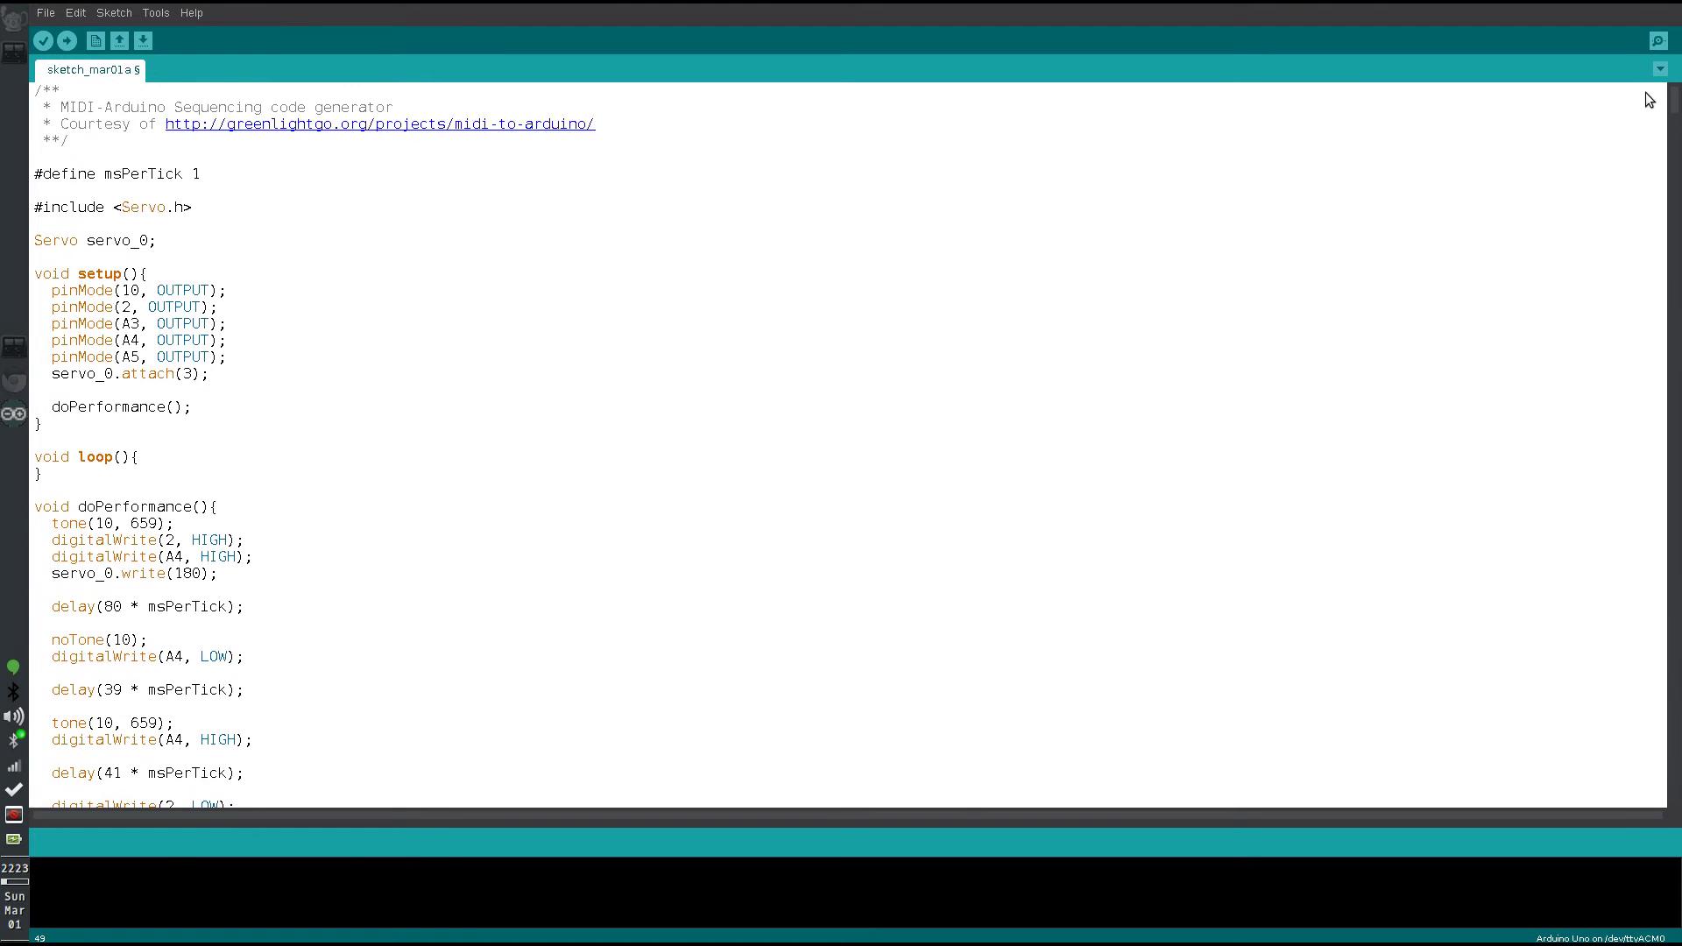